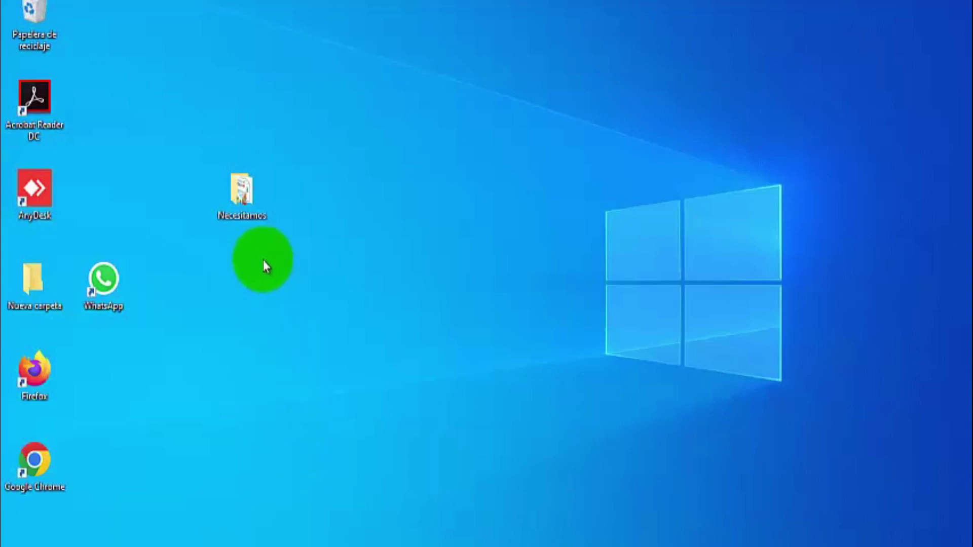
Open the Necesitamos folder and its datakids spreadsheet of student names
{"action": "double_click", "coordinate": [243, 192]}
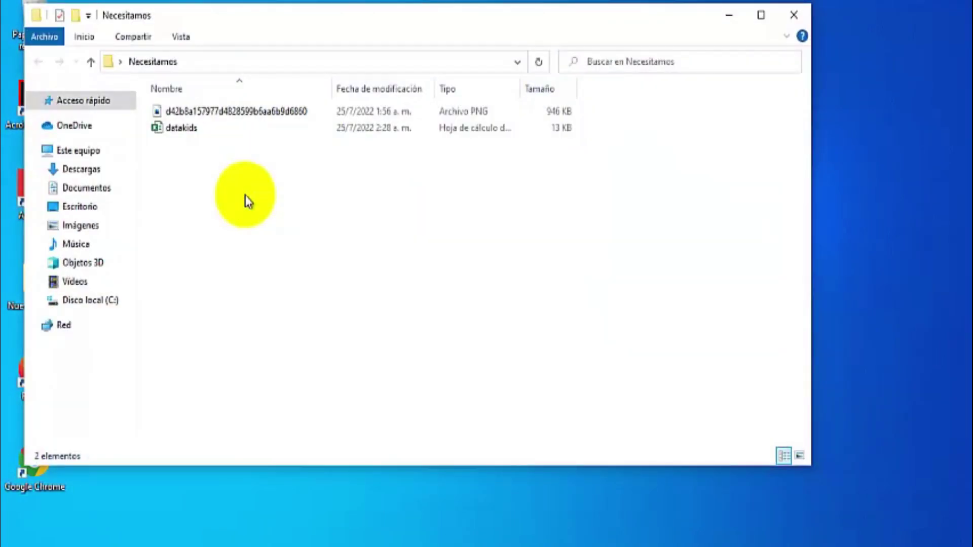
{"action": "double_click", "coordinate": [193, 131]}
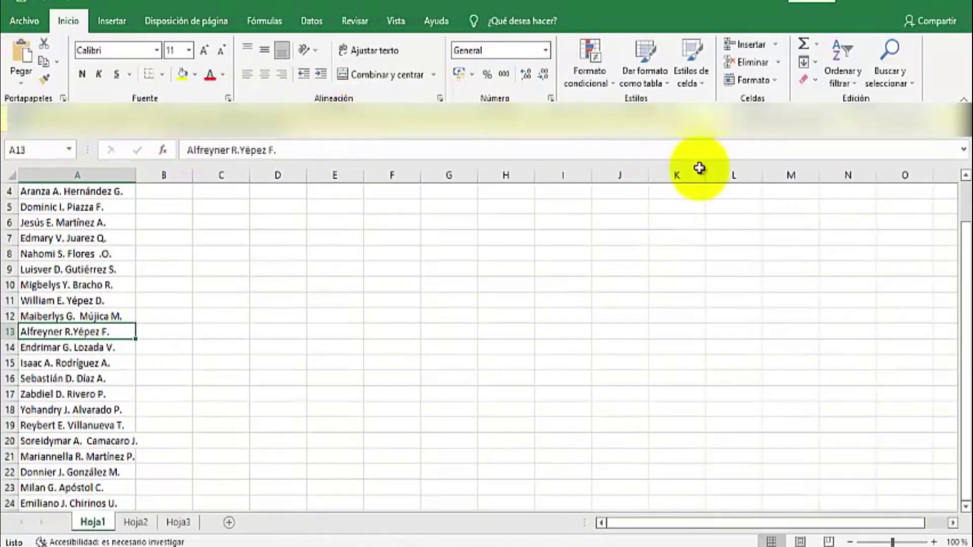
Review the student names listed under the Nombre header in column A
{"action": "left_click_drag", "start_coordinate": [964, 265], "coordinate": [964, 211]}
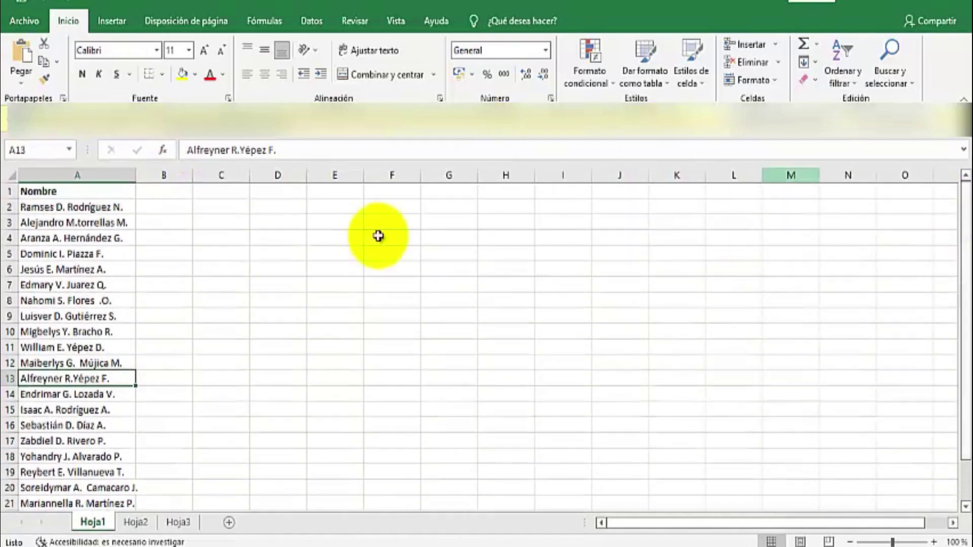
{"action": "left_click", "coordinate": [47, 190]}
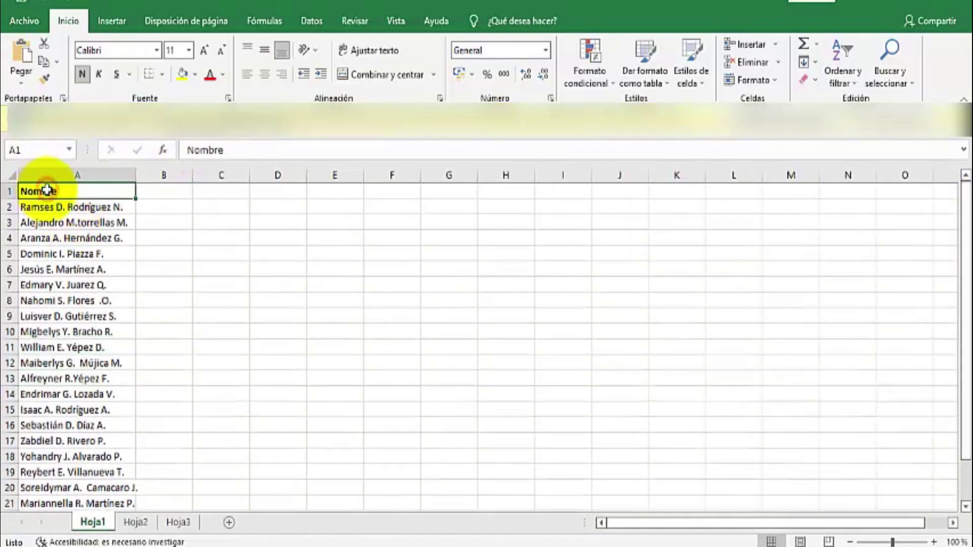
{"action": "left_click", "coordinate": [47, 207]}
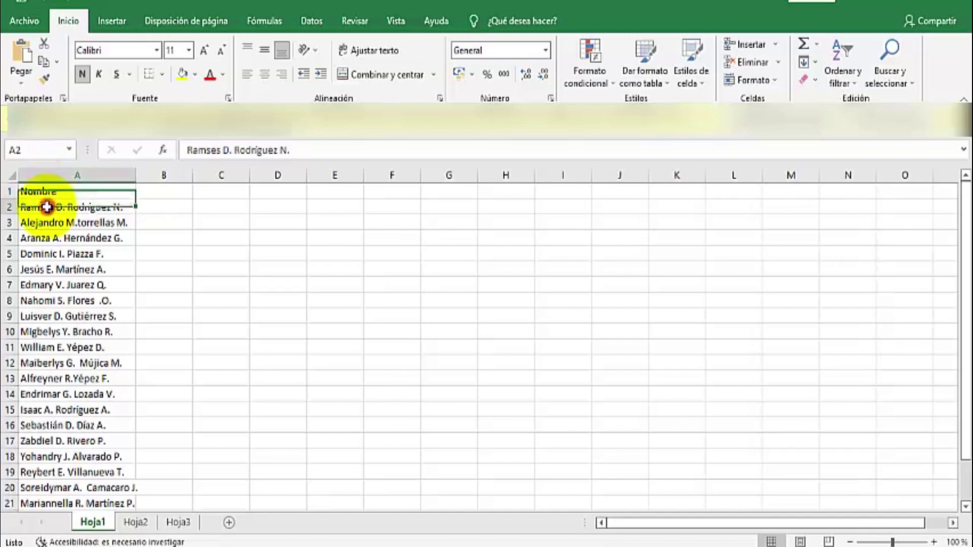
{"action": "key", "text": "Down"}
{"action": "key", "text": "Down"}
{"action": "key", "text": "Down"}
{"action": "key", "text": "Down"}
{"action": "key", "text": "Down"}
{"action": "key", "text": "Down"}
{"action": "key", "text": "Down"}
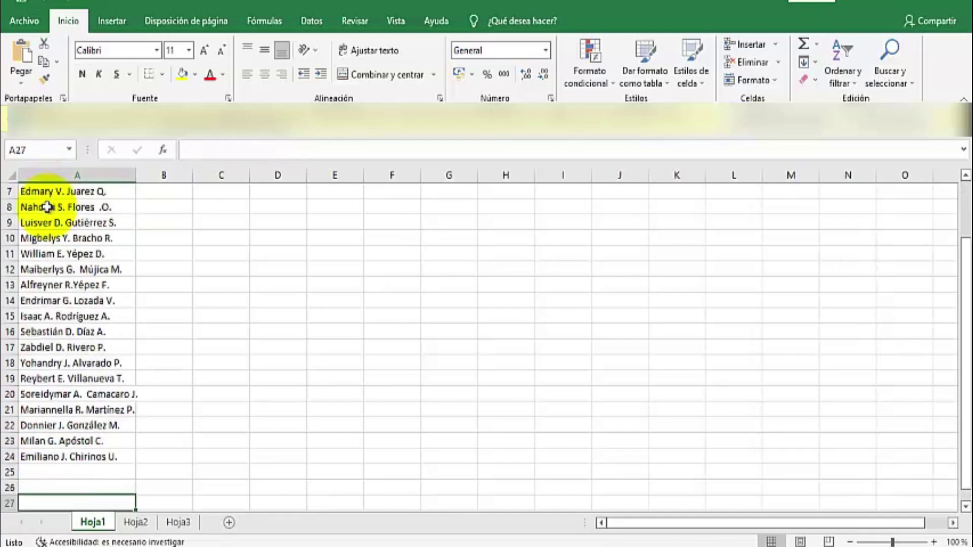
{"action": "key", "text": "Down"}
{"action": "key", "text": "Down"}
{"action": "key", "text": "Down"}
{"action": "key", "text": "Up"}
{"action": "key", "text": "Up"}
{"action": "key", "text": "Up"}
{"action": "key", "text": "Up"}
{"action": "key", "text": "Up"}
{"action": "key", "text": "Up"}
{"action": "key", "text": "Up"}
{"action": "key", "text": "Up"}
{"action": "key", "text": "Down"}
{"action": "key", "text": "Down"}
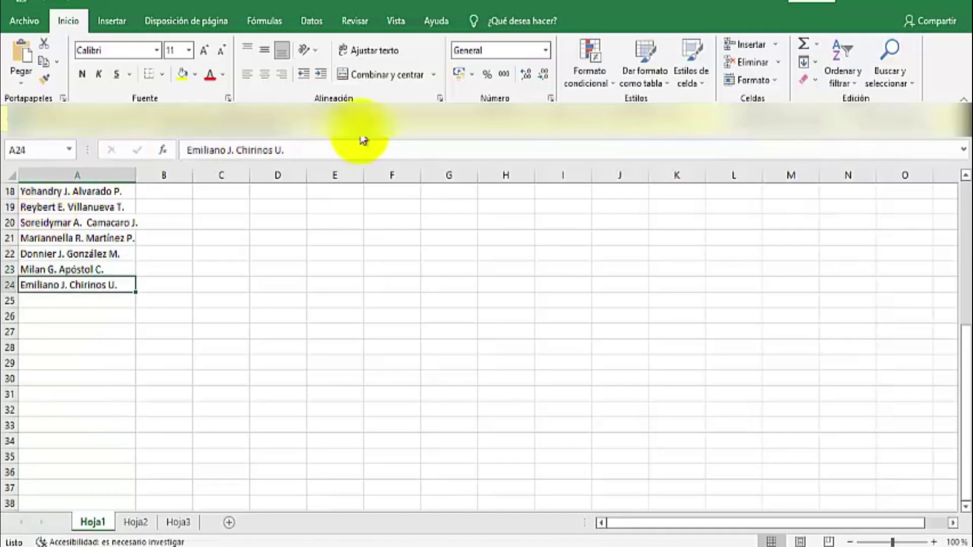
Recheck the Nombre header and the empty column C, then close the datakids workbook
{"action": "left_click_drag", "start_coordinate": [964, 349], "coordinate": [965, 179]}
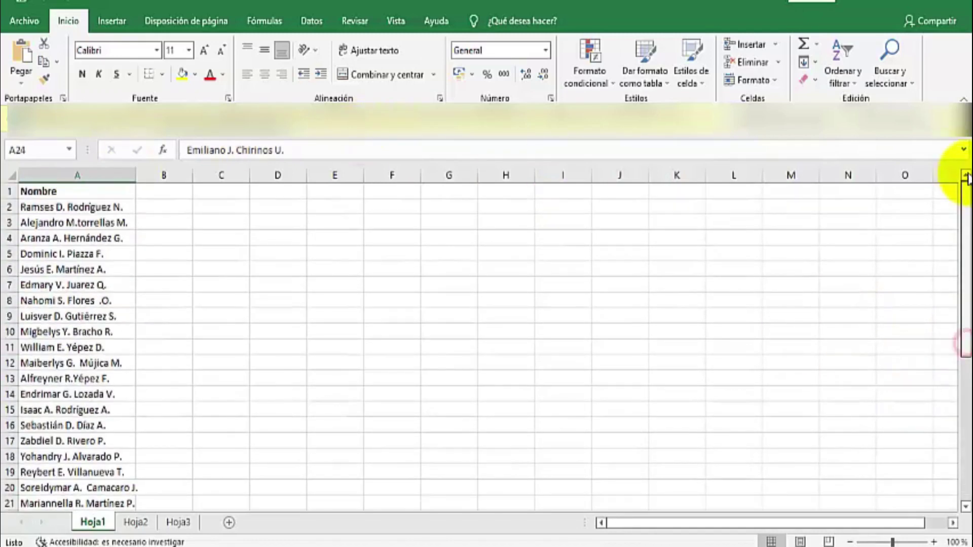
{"action": "left_click", "coordinate": [53, 195]}
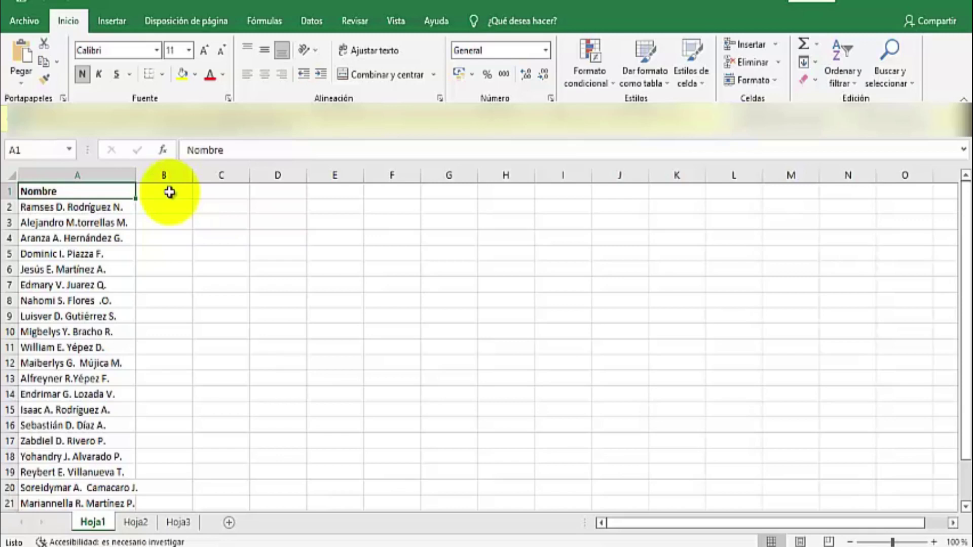
{"action": "left_click", "coordinate": [169, 192]}
{"action": "left_click", "coordinate": [217, 195]}
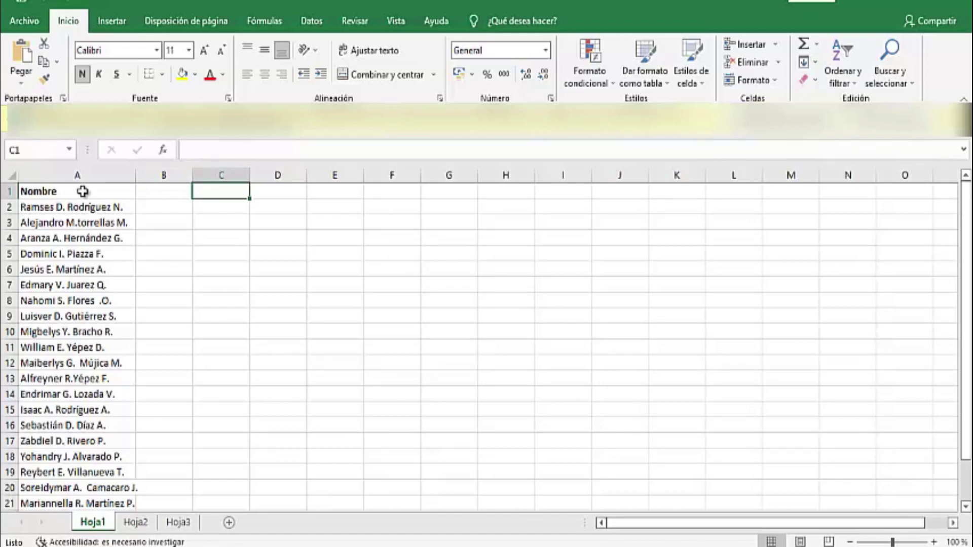
{"action": "left_click", "coordinate": [82, 191]}
{"action": "key", "text": "Down"}
{"action": "key", "text": "Up"}
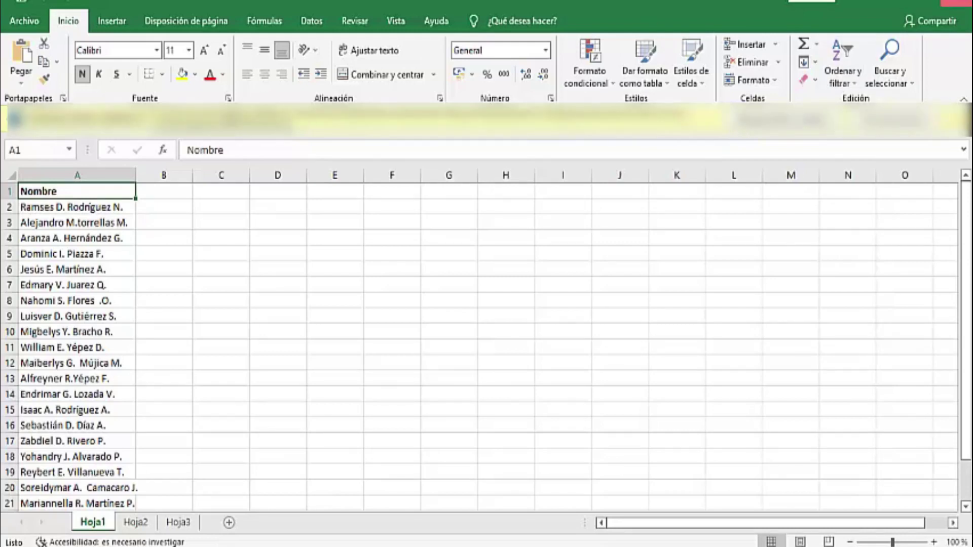
{"action": "left_click", "coordinate": [961, 2]}
View the diploma template PNG in Photos, then close it
{"action": "double_click", "coordinate": [214, 109]}
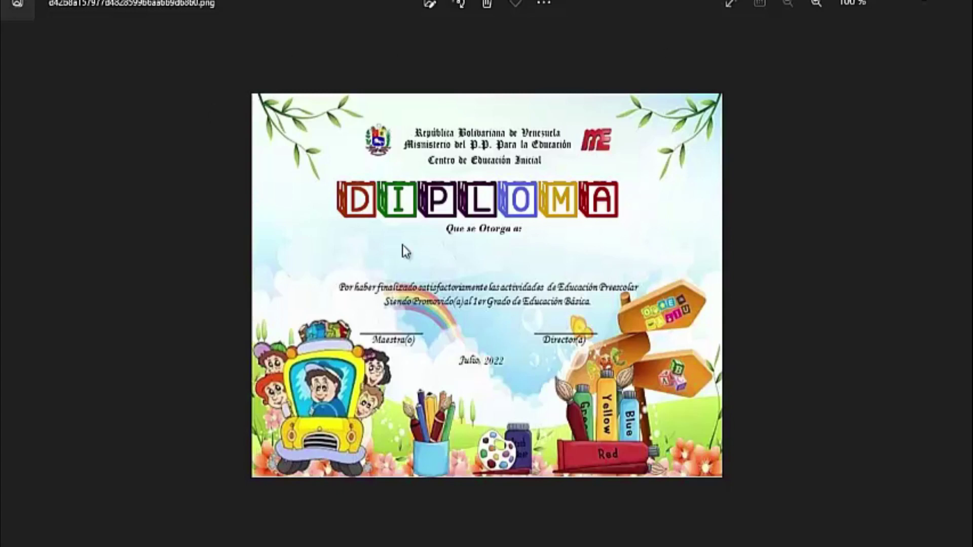
{"action": "left_click", "coordinate": [958, 4]}
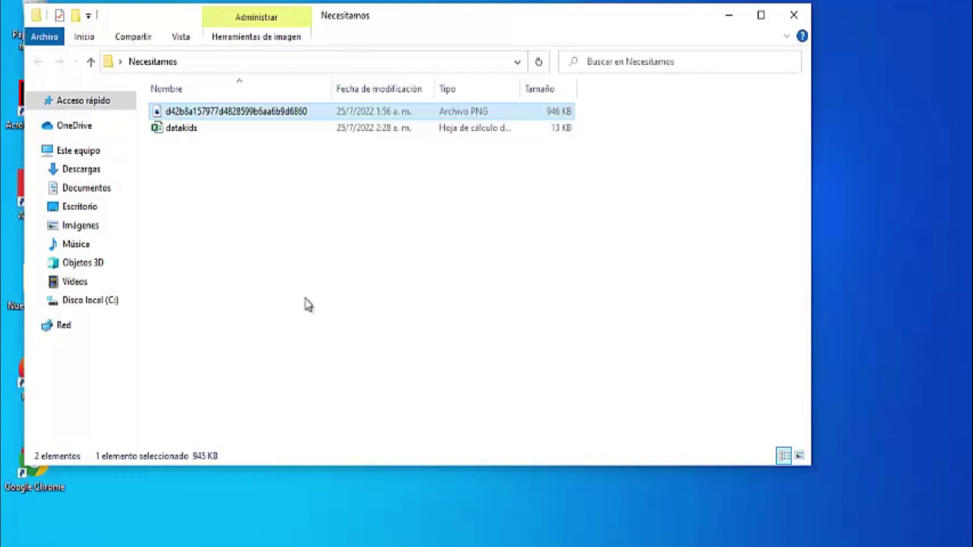
Close the Necesitamos folder and launch Word with a blank document from the Office apps
{"action": "left_click", "coordinate": [794, 21]}
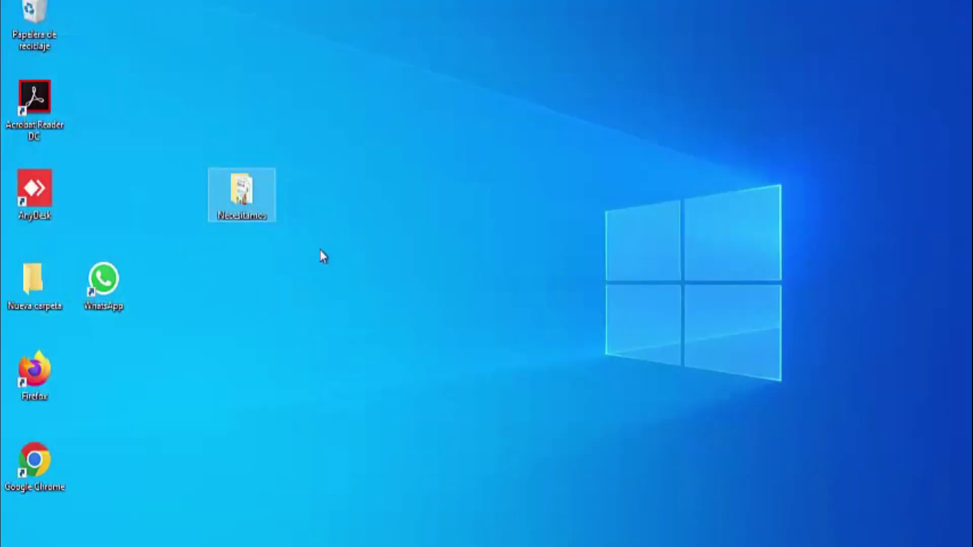
{"action": "left_click", "coordinate": [16, 541]}
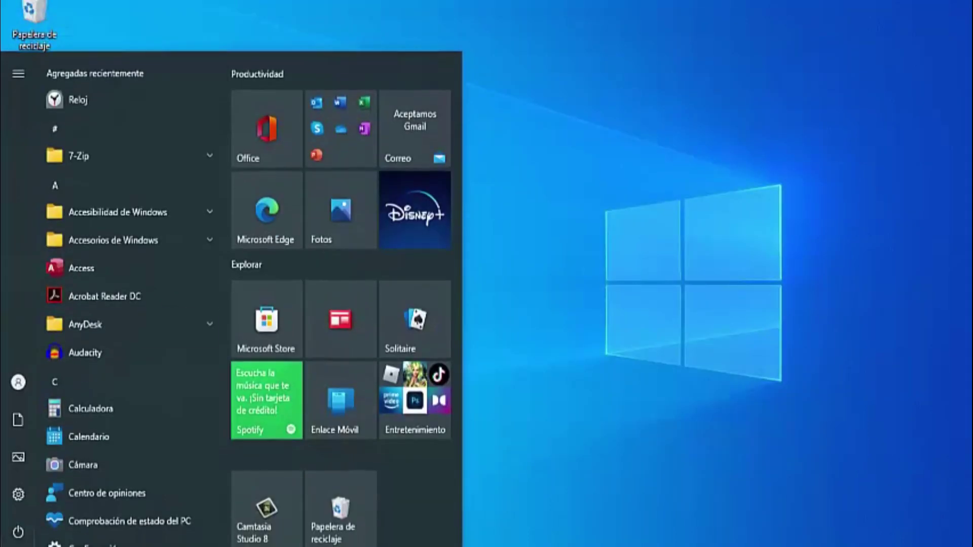
{"action": "left_click", "coordinate": [344, 111]}
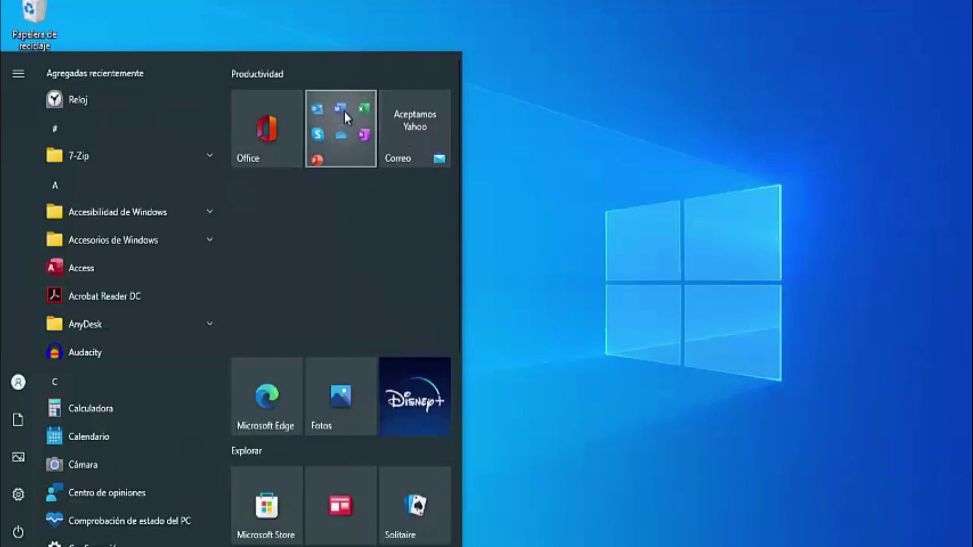
{"action": "left_click", "coordinate": [329, 230]}
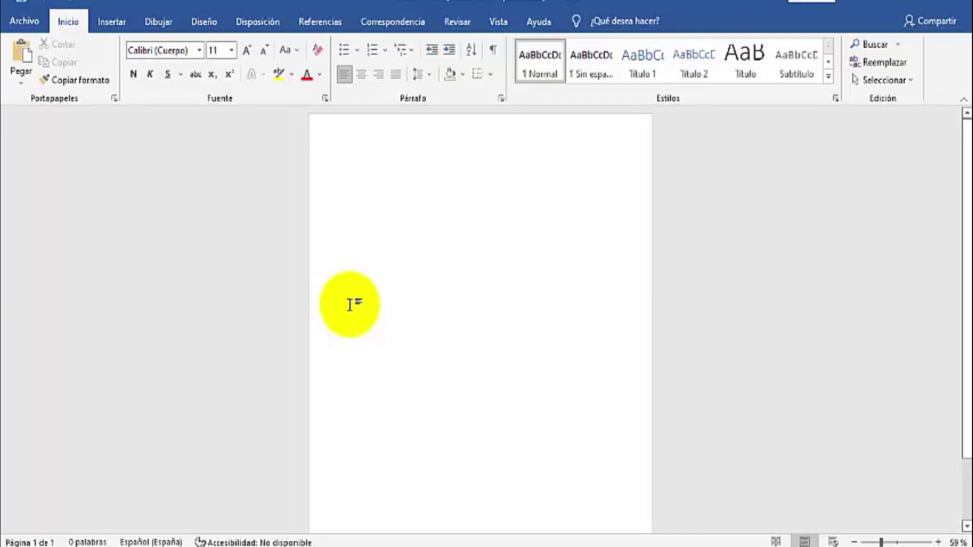
Set the page orientation to Horizontal (landscape) and bring up the Imágenes picture options
{"action": "left_click", "coordinate": [258, 23]}
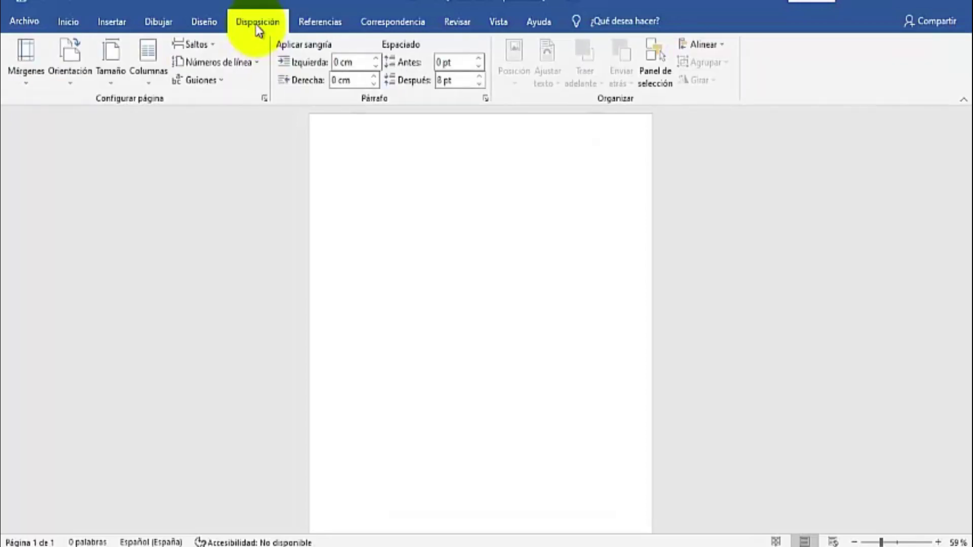
{"action": "left_click", "coordinate": [80, 87]}
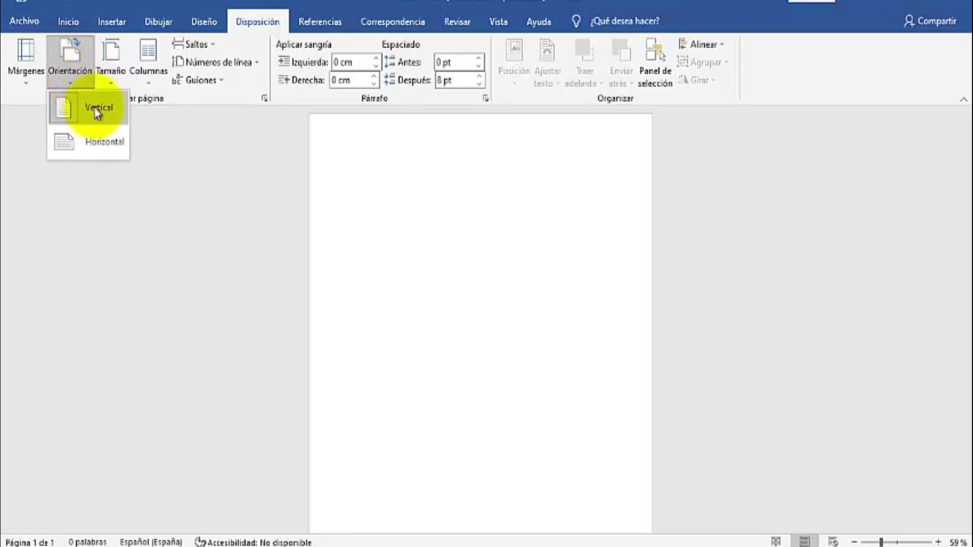
{"action": "left_click", "coordinate": [98, 146]}
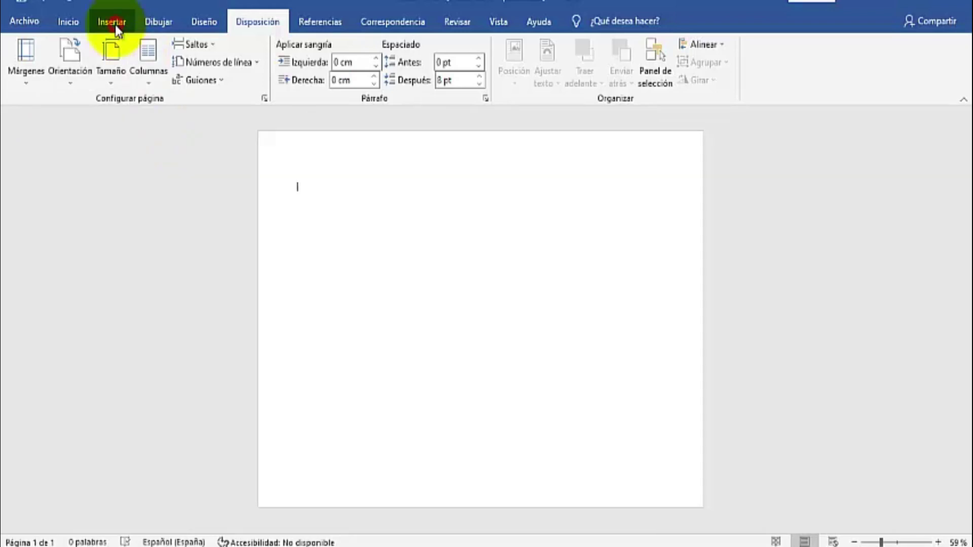
{"action": "left_click", "coordinate": [115, 25]}
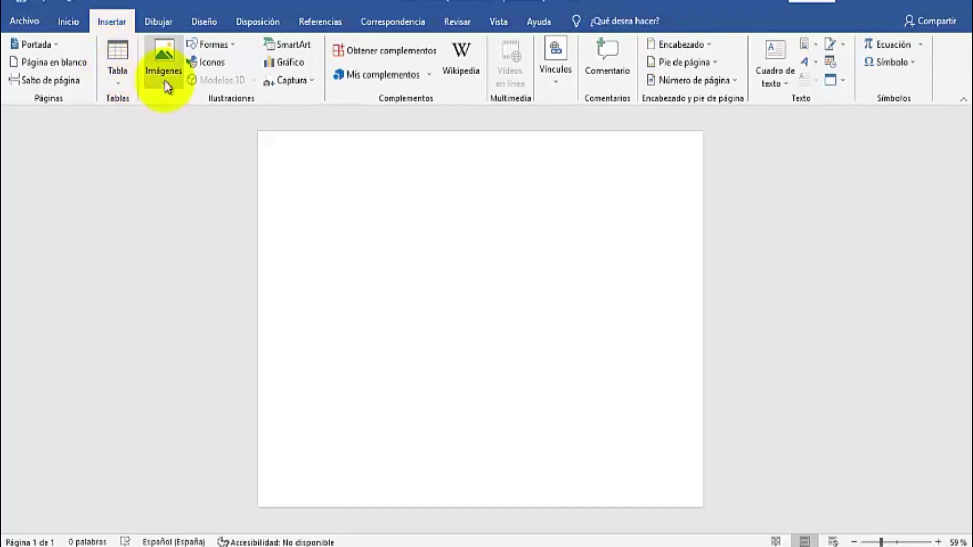
{"action": "left_click", "coordinate": [166, 51]}
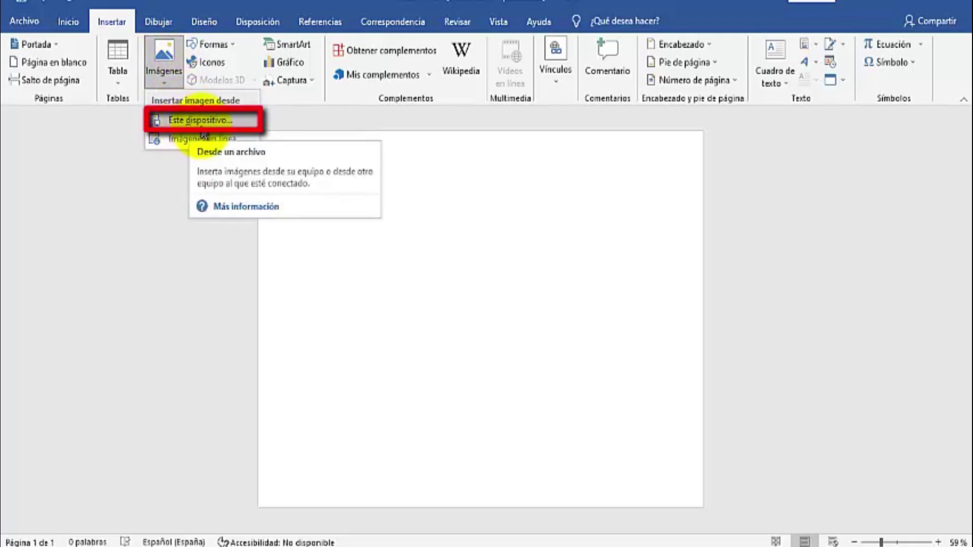
Insert the diploma image from the desktop's Necesitamos folder onto the page
{"action": "left_click", "coordinate": [215, 121]}
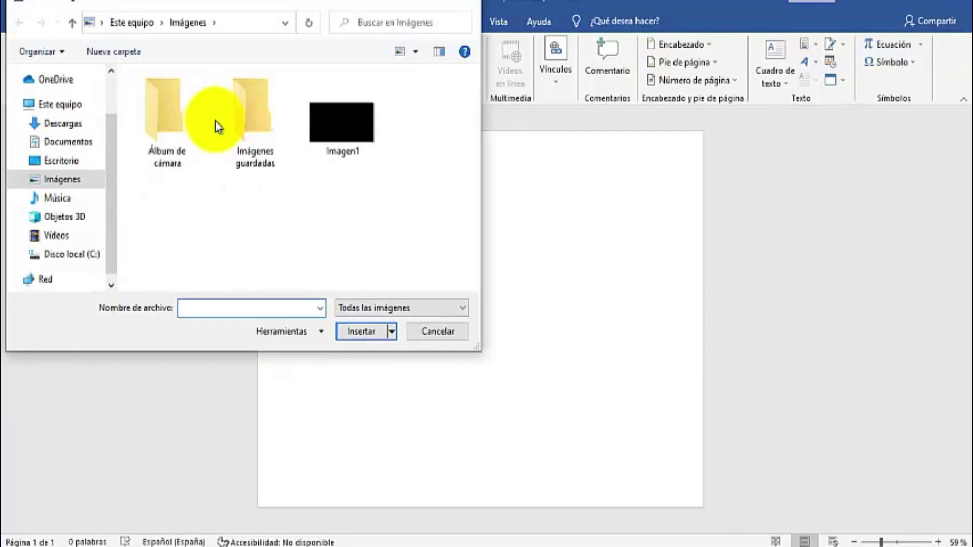
{"action": "left_click", "coordinate": [57, 161]}
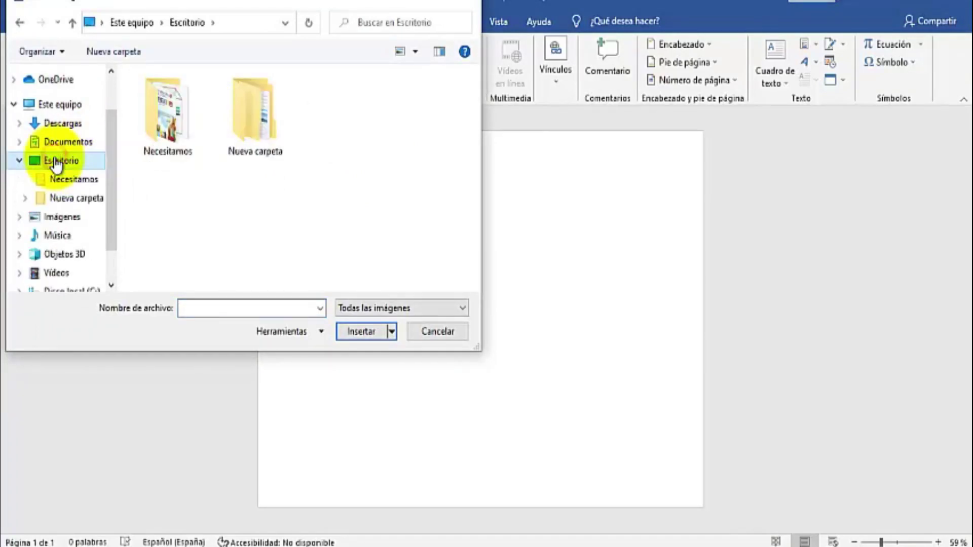
{"action": "double_click", "coordinate": [175, 108]}
{"action": "left_click", "coordinate": [174, 109]}
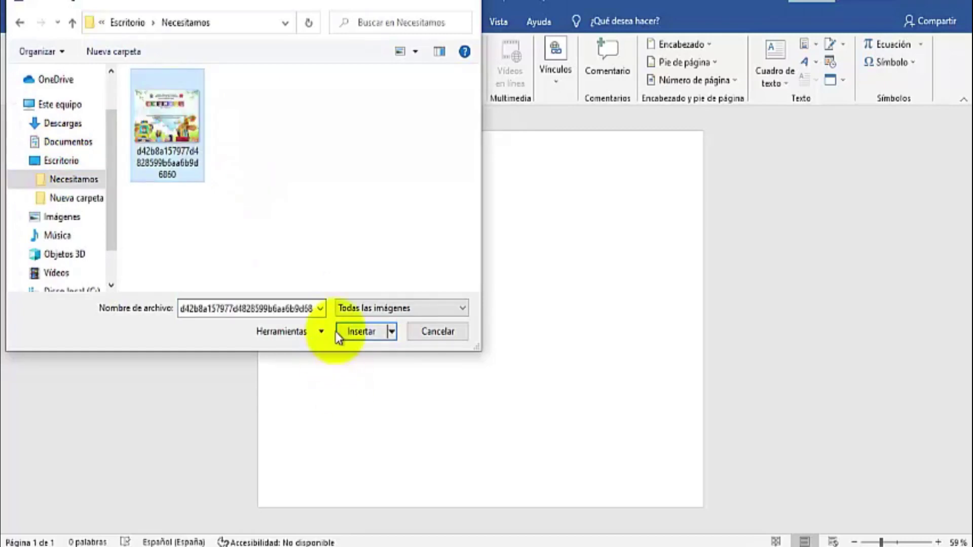
{"action": "left_click", "coordinate": [365, 333]}
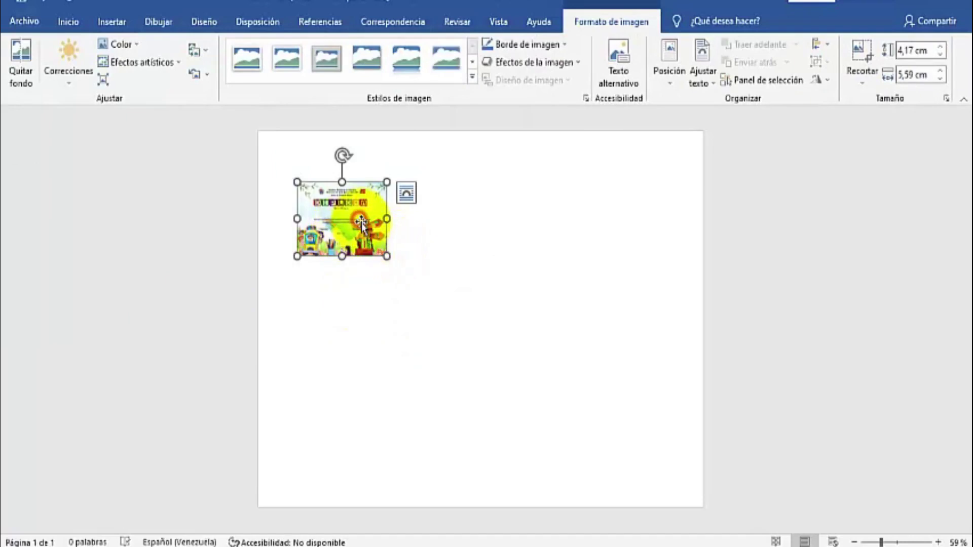
Give the diploma image Estrecho wrapping and stretch it to 19.63 x 26.34 cm, filling the page
{"action": "left_click_drag", "start_coordinate": [386, 255], "coordinate": [671, 434]}
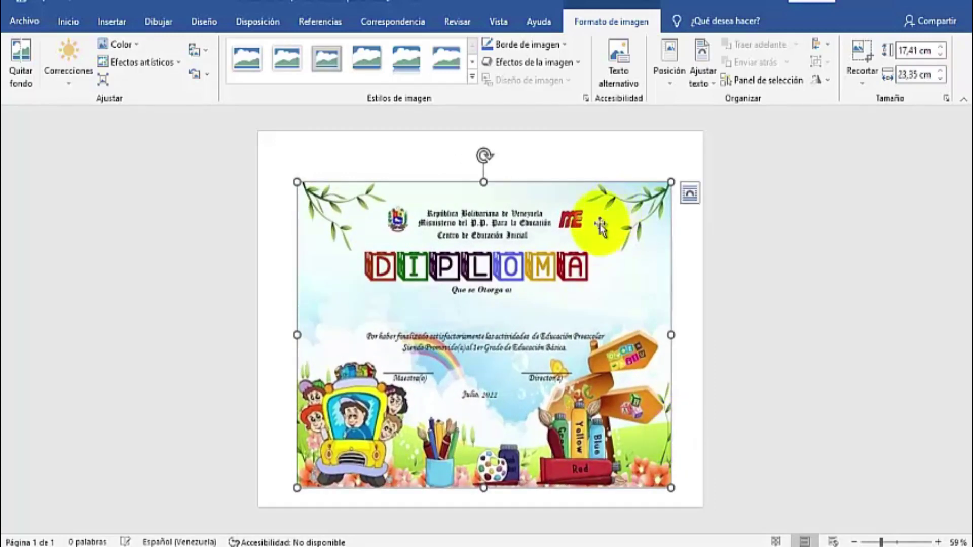
{"action": "right_click", "coordinate": [548, 266]}
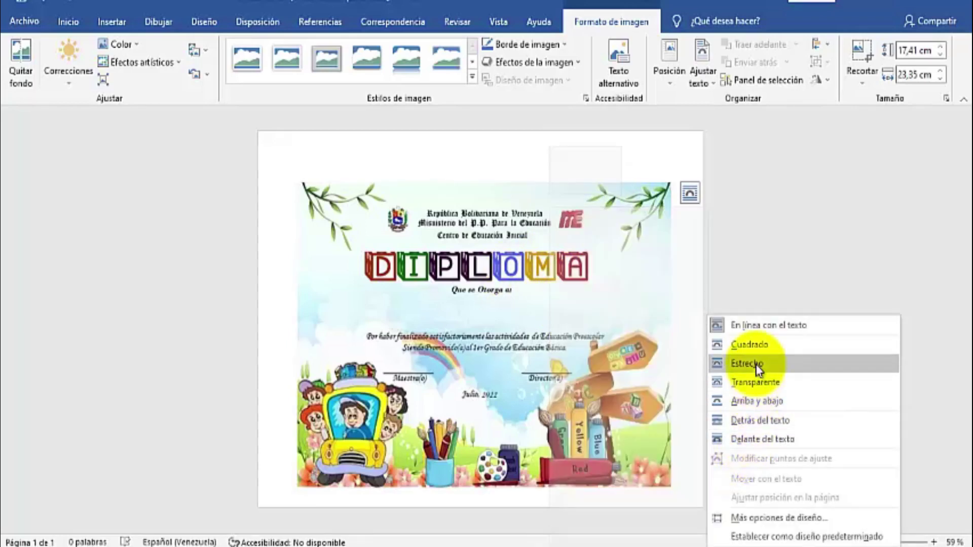
{"action": "left_click", "coordinate": [760, 365]}
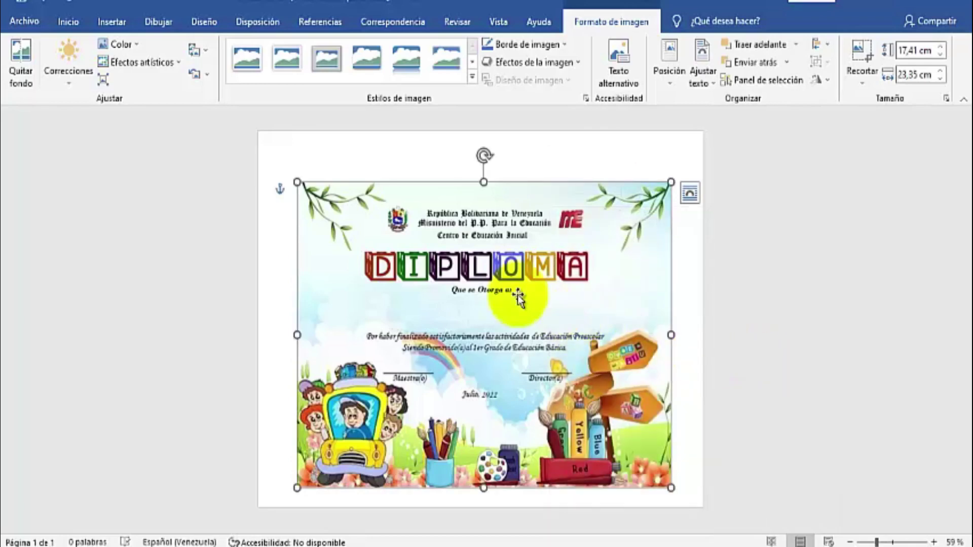
{"action": "left_click_drag", "start_coordinate": [462, 271], "coordinate": [470, 274]}
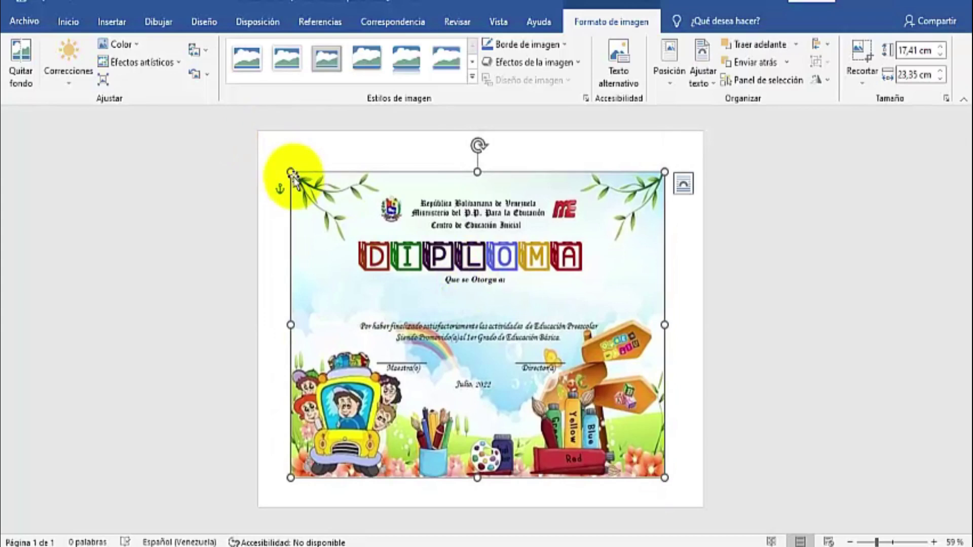
{"action": "left_click_drag", "start_coordinate": [290, 171], "coordinate": [250, 135]}
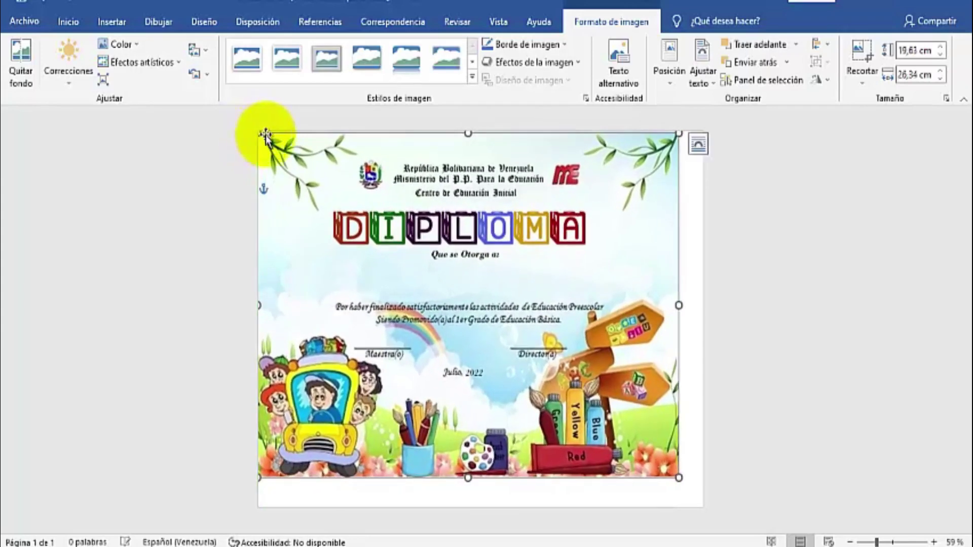
{"action": "left_click_drag", "start_coordinate": [679, 477], "coordinate": [696, 509]}
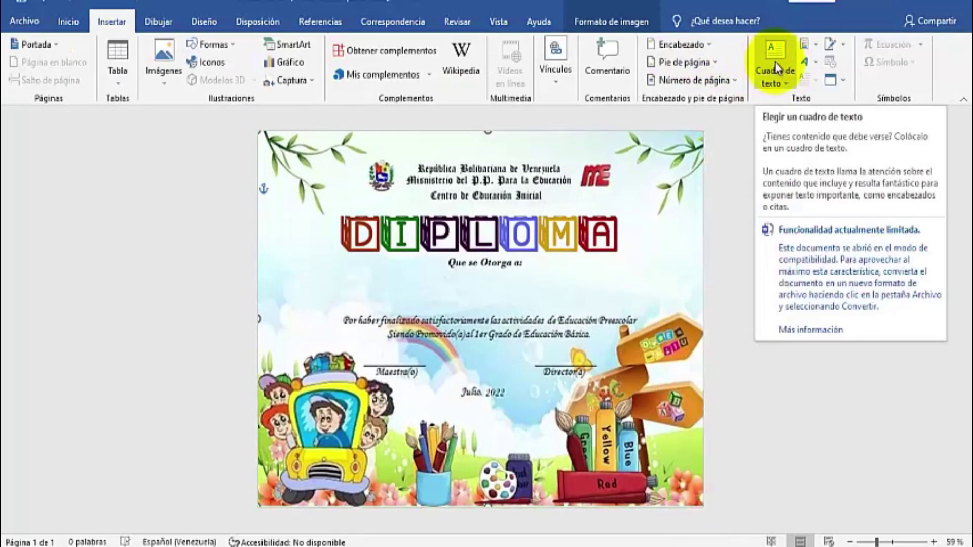
Draw a 1.38 x 14.75 cm text box centred beneath 'Que se Otorga a:'
{"action": "left_click", "coordinate": [776, 71]}
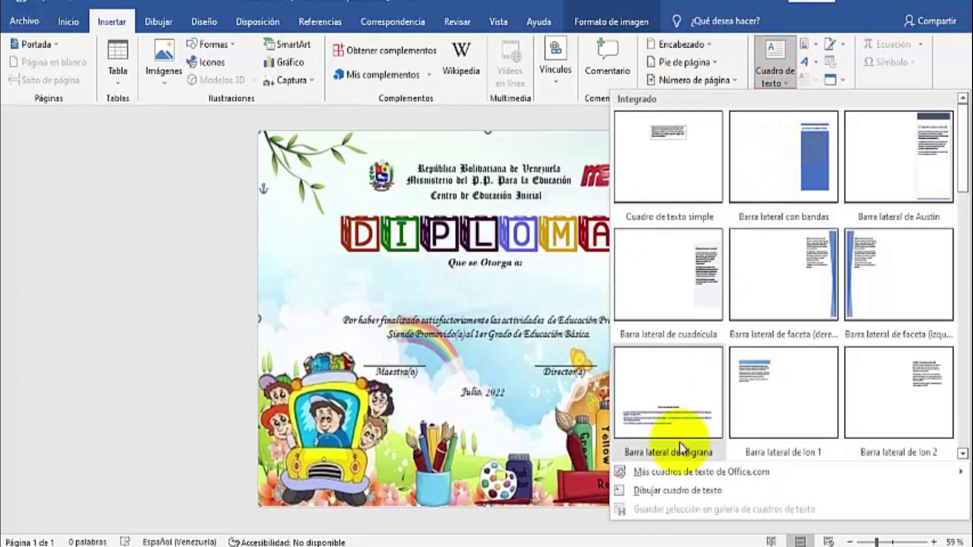
{"action": "left_click", "coordinate": [693, 501]}
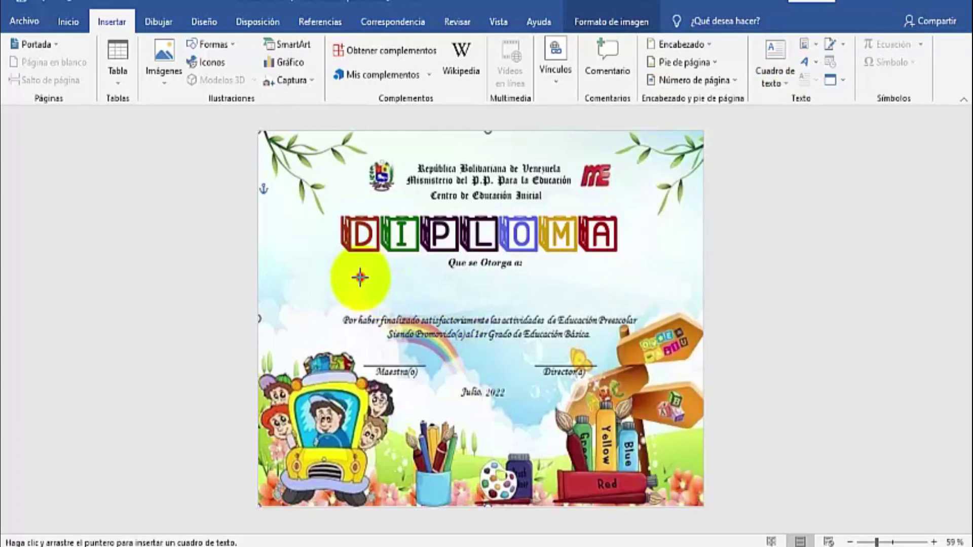
{"action": "left_click_drag", "start_coordinate": [360, 278], "coordinate": [488, 293]}
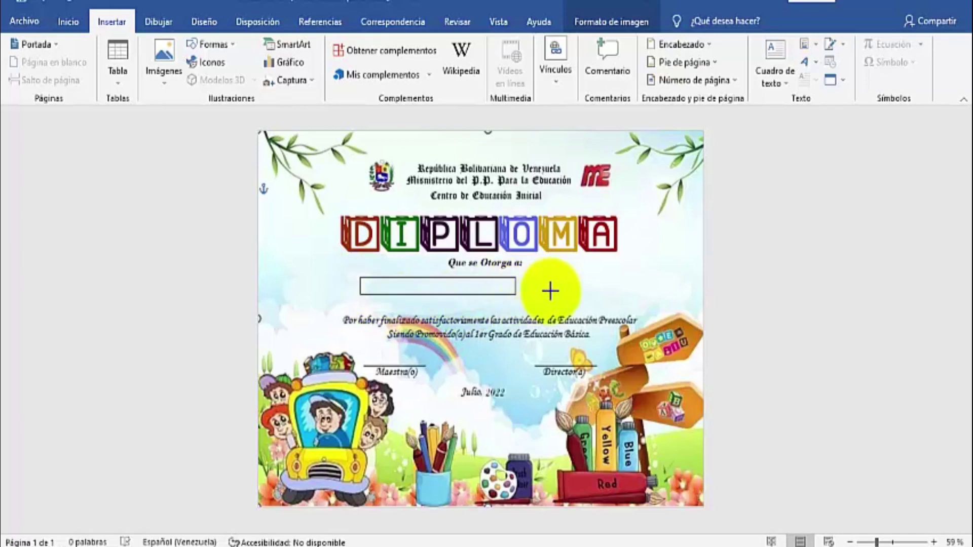
{"action": "left_click_drag", "start_coordinate": [488, 293], "coordinate": [596, 302]}
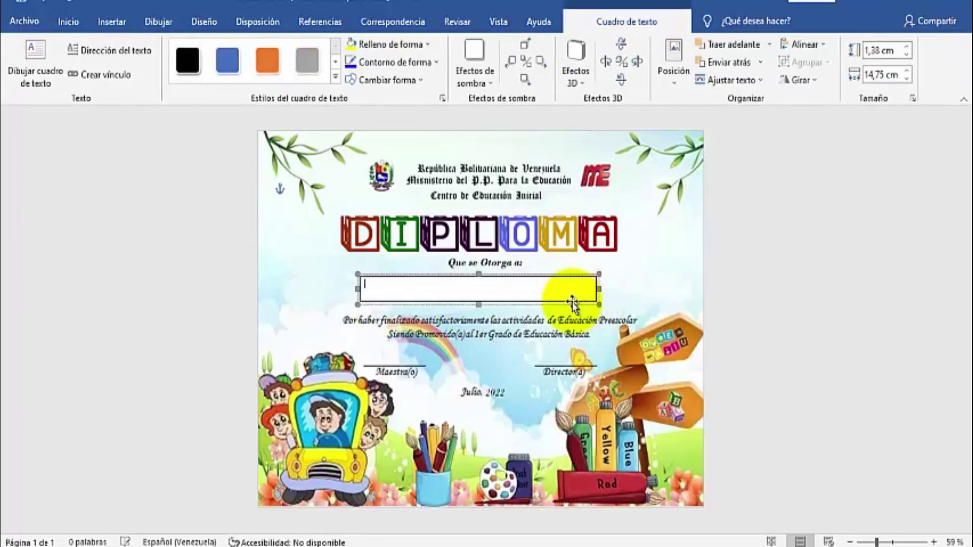
{"action": "left_click", "coordinate": [587, 299]}
{"action": "left_click_drag", "start_coordinate": [588, 302], "coordinate": [603, 303]}
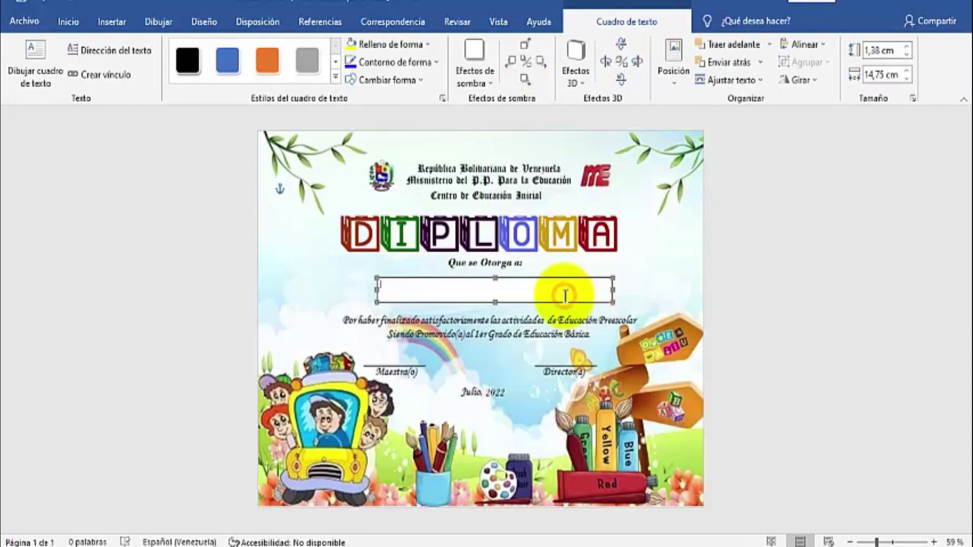
{"action": "left_click", "coordinate": [542, 292]}
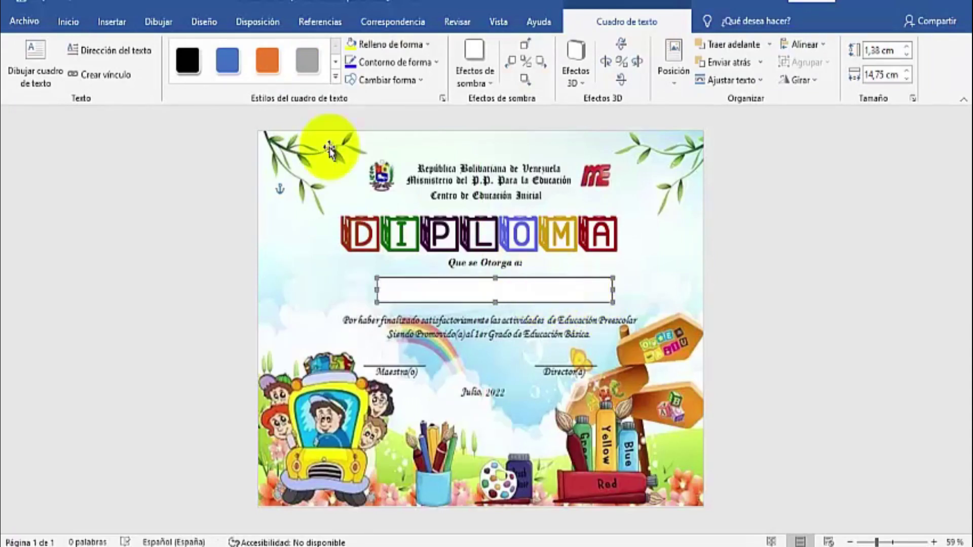
Set the name text box to Cloister Black, size 48, with a standard font colour
{"action": "left_click", "coordinate": [68, 21]}
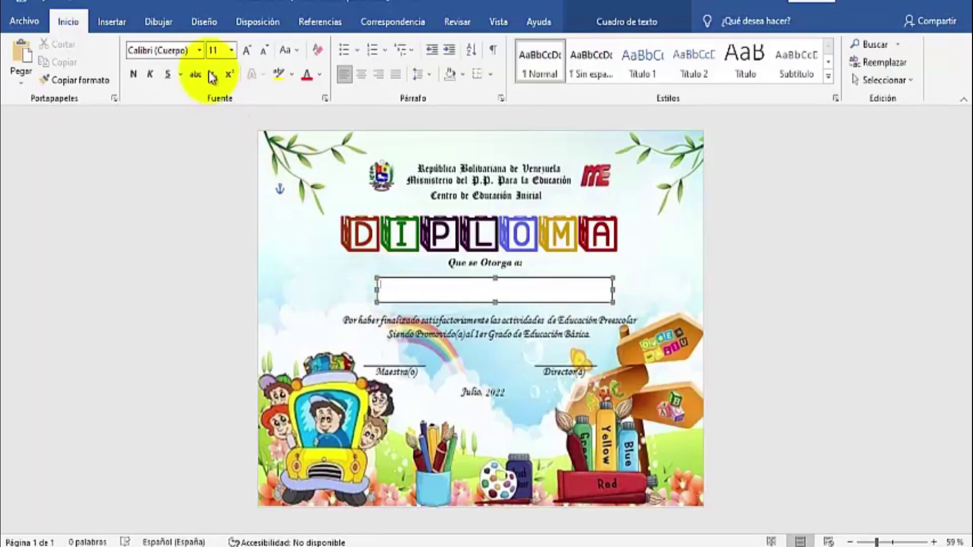
{"action": "left_click", "coordinate": [200, 51]}
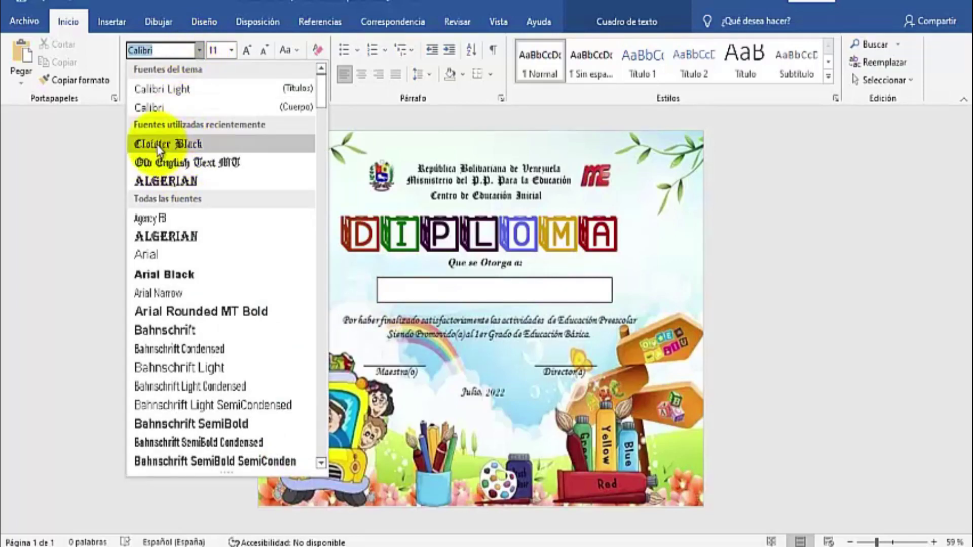
{"action": "left_click", "coordinate": [187, 150]}
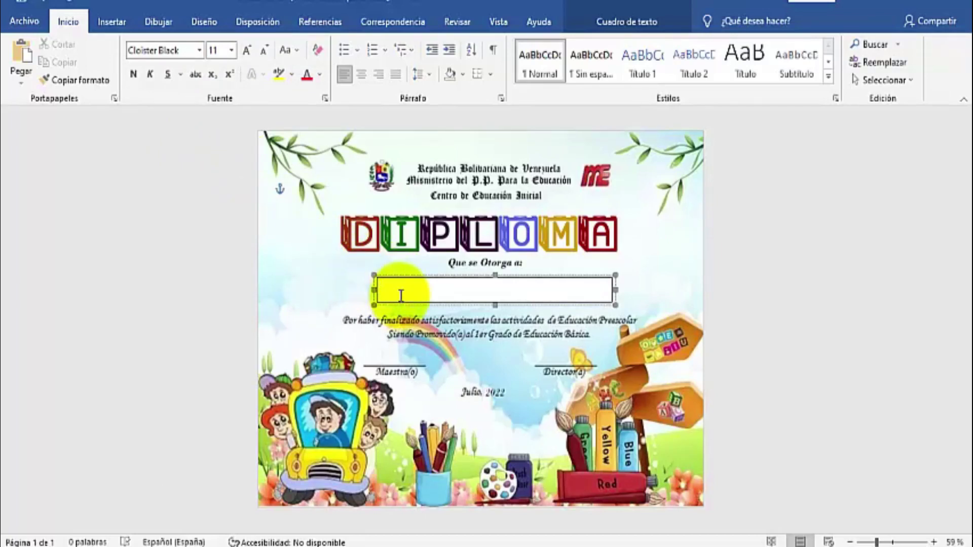
{"action": "left_click", "coordinate": [231, 51]}
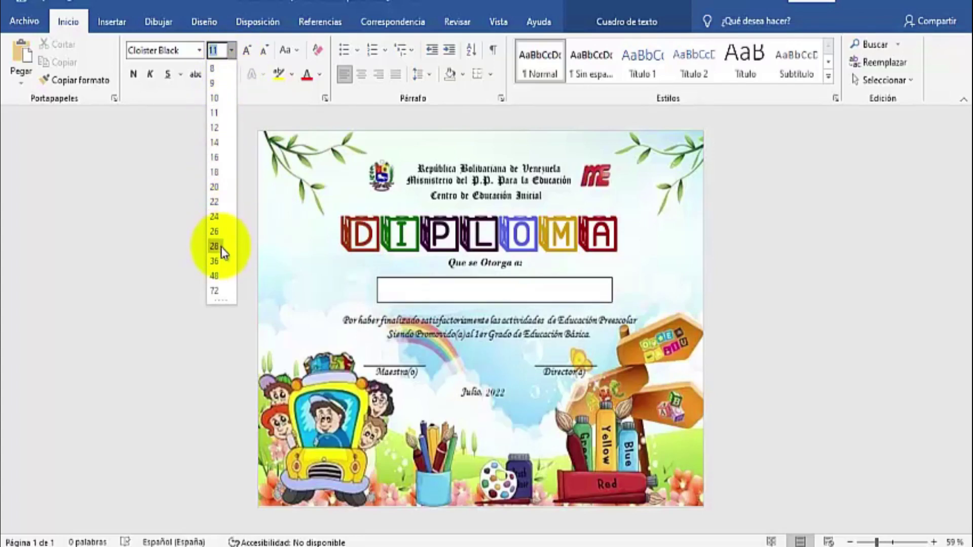
{"action": "left_click", "coordinate": [215, 276]}
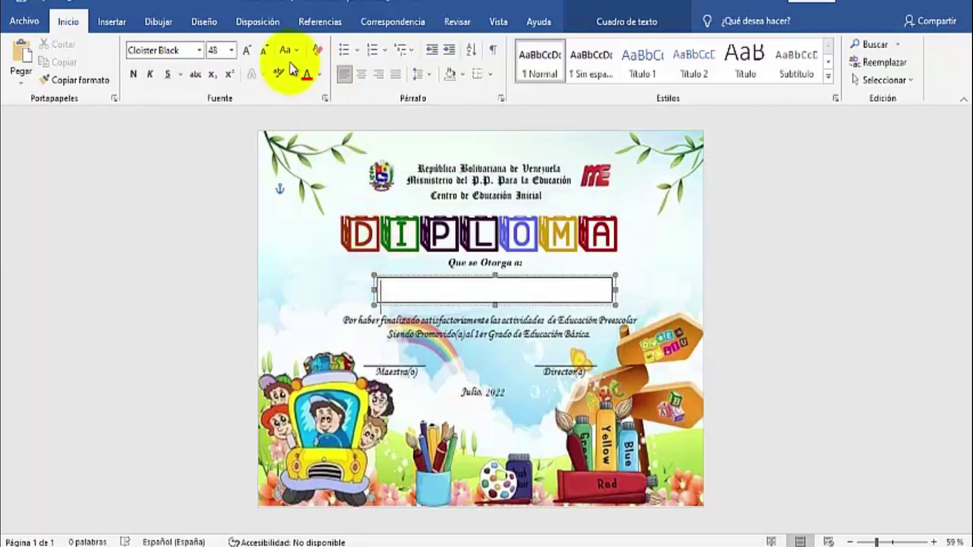
{"action": "left_click", "coordinate": [319, 76]}
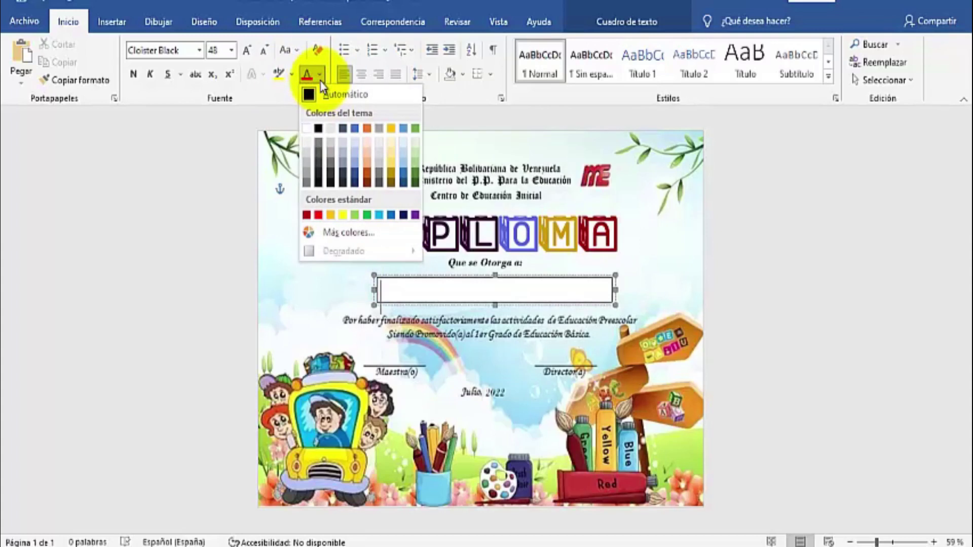
{"action": "left_click", "coordinate": [308, 213]}
{"action": "left_click", "coordinate": [430, 303]}
{"action": "left_click", "coordinate": [412, 282]}
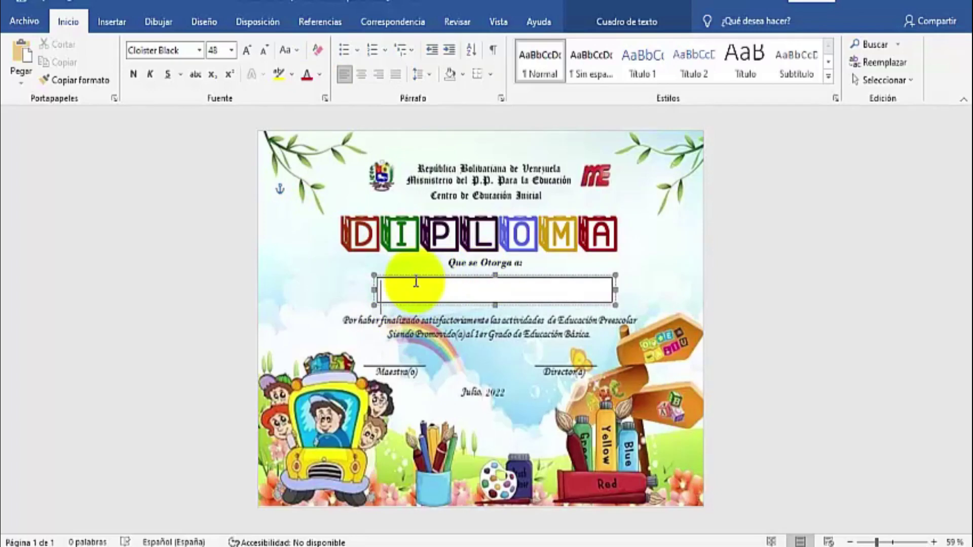
Remove the name text box's fill and outline colour, then show the Correspondencia tab
{"action": "right_click", "coordinate": [475, 301]}
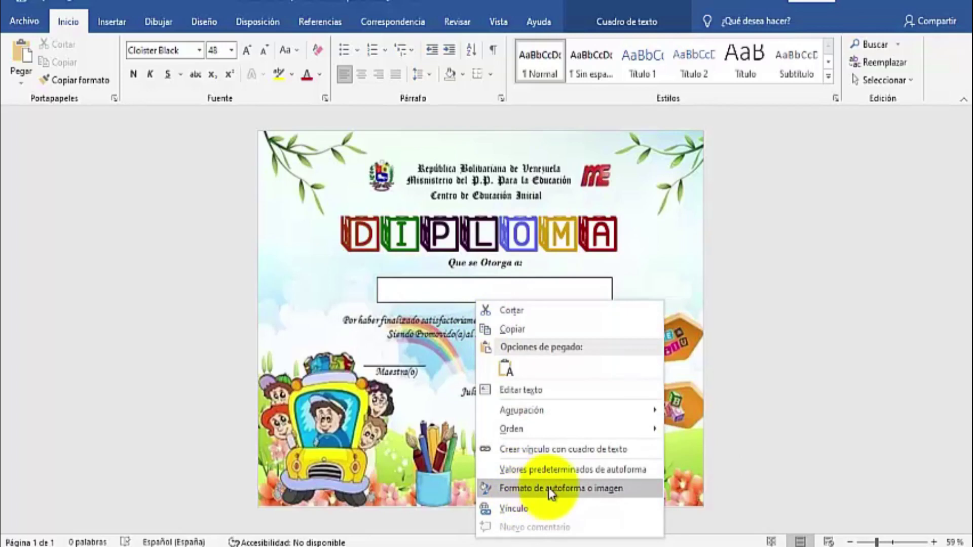
{"action": "left_click", "coordinate": [600, 488]}
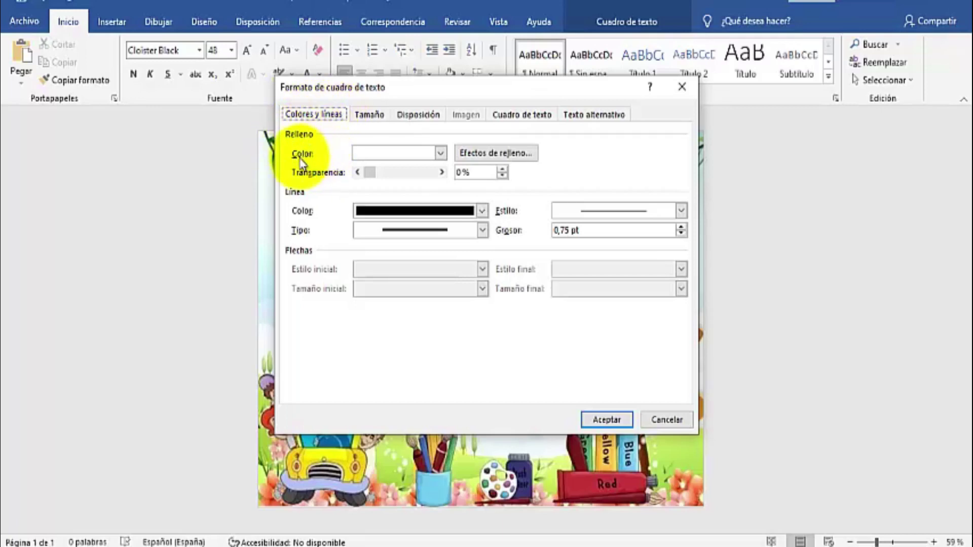
{"action": "left_click", "coordinate": [439, 154]}
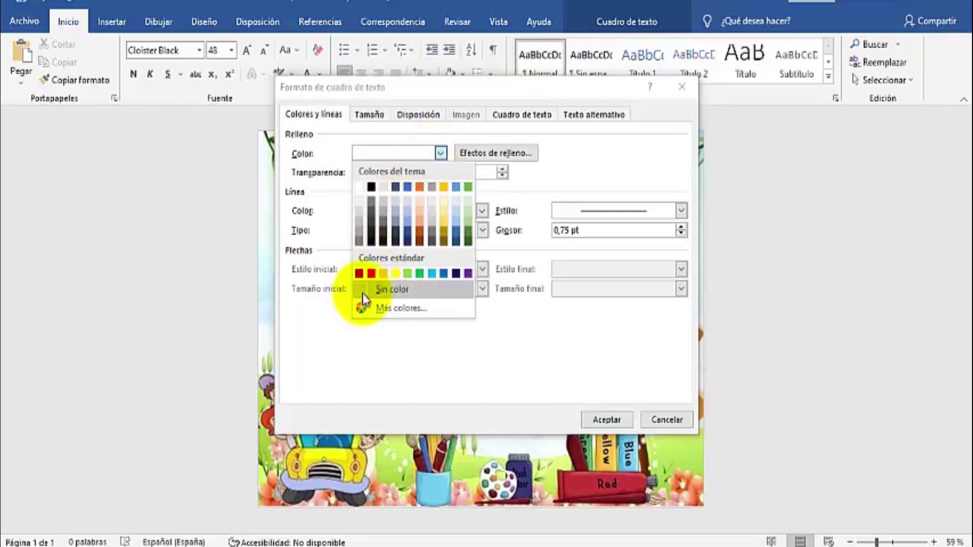
{"action": "left_click", "coordinate": [363, 290]}
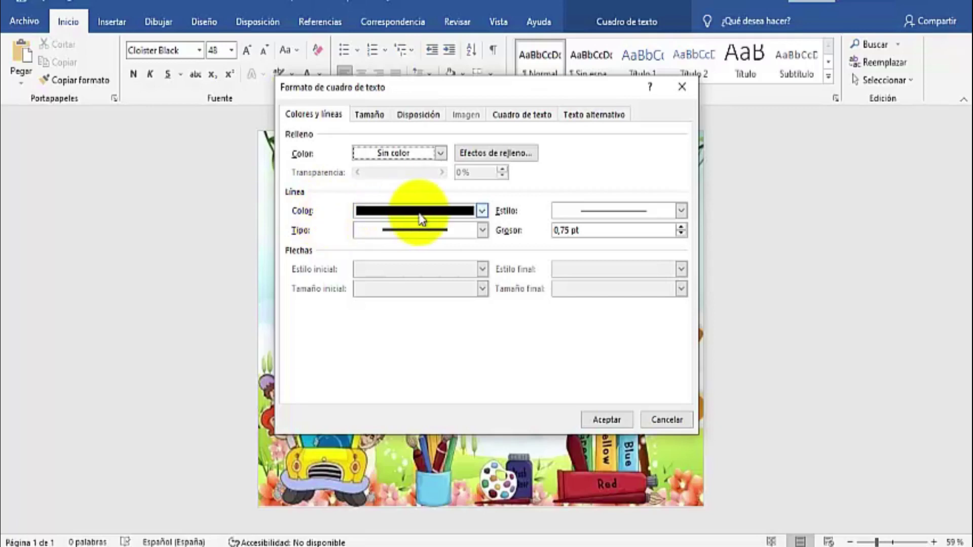
{"action": "left_click", "coordinate": [480, 212]}
{"action": "left_click", "coordinate": [372, 347]}
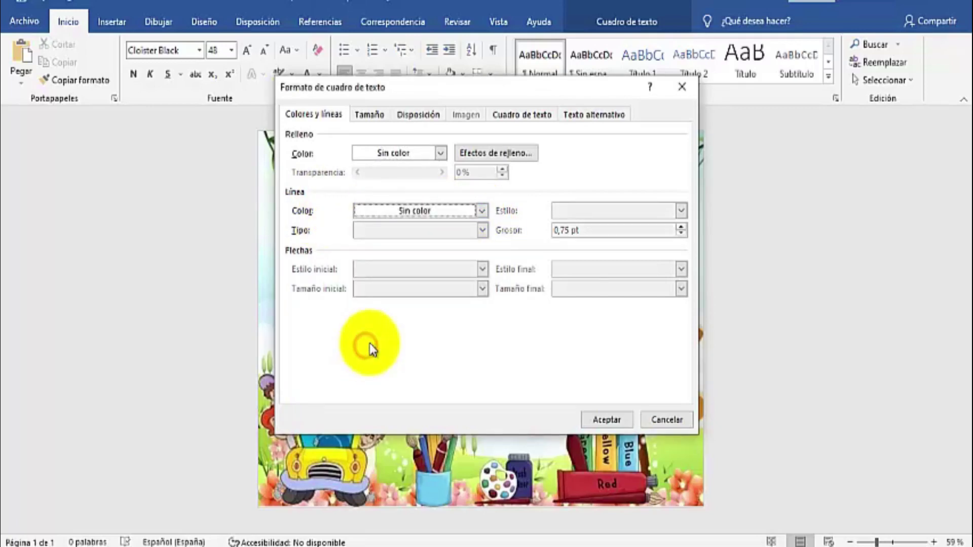
{"action": "left_click", "coordinate": [598, 420]}
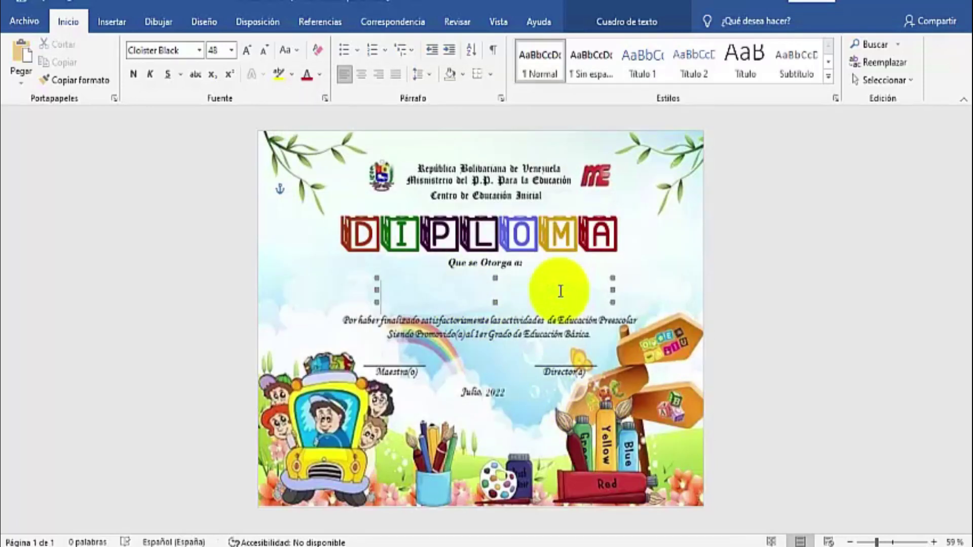
{"action": "left_click", "coordinate": [404, 23]}
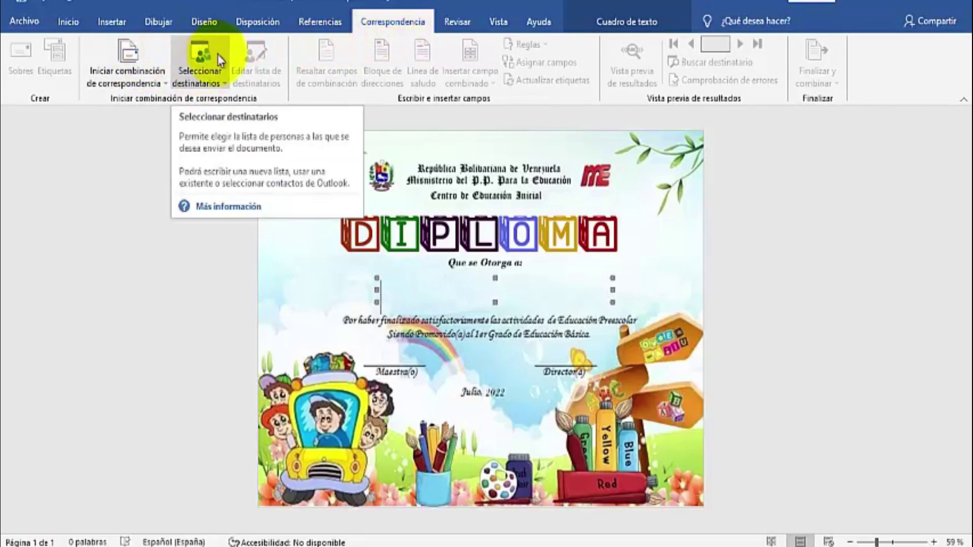
Use sheet Hoja1$ of Escritorio > Necesitamos > datakids as the diploma's existing recipient list
{"action": "left_click", "coordinate": [217, 81]}
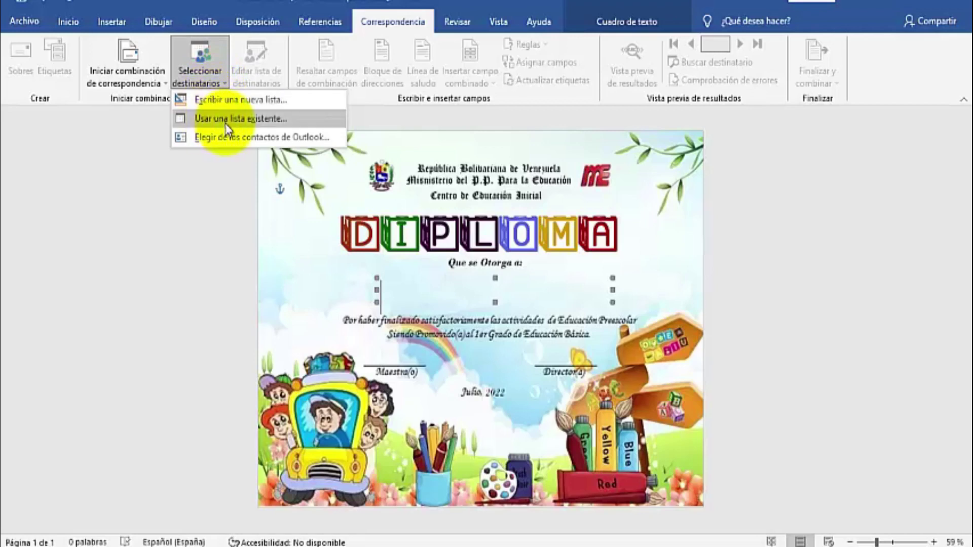
{"action": "left_click", "coordinate": [253, 120]}
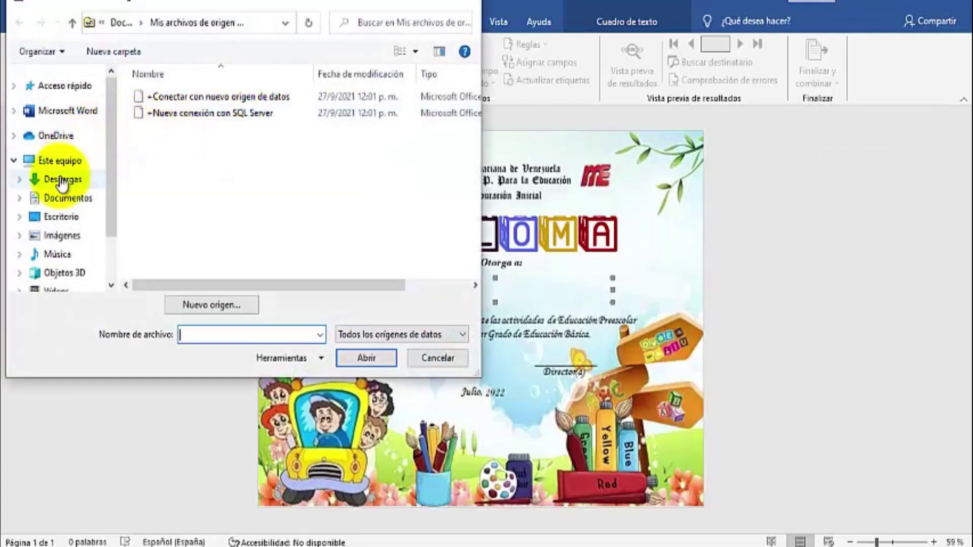
{"action": "left_click", "coordinate": [64, 218]}
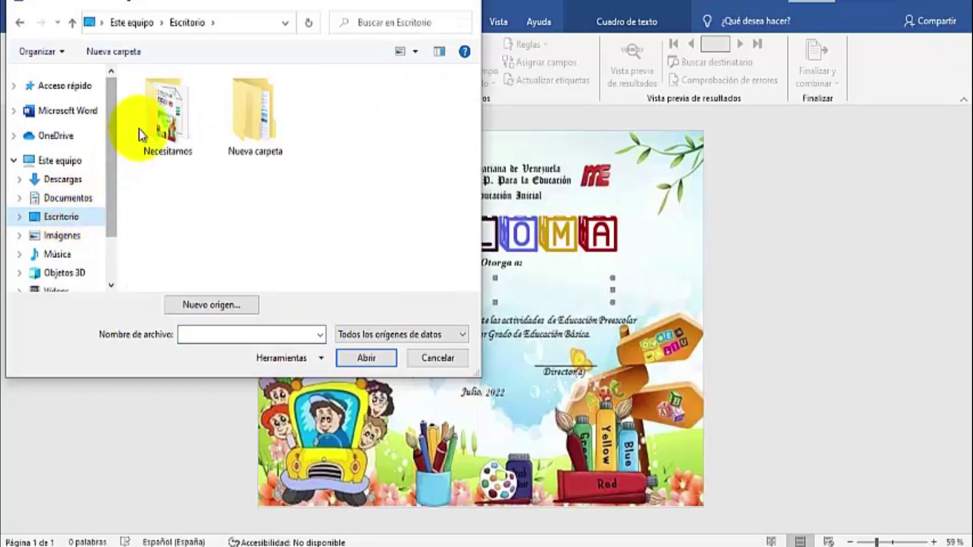
{"action": "double_click", "coordinate": [178, 117]}
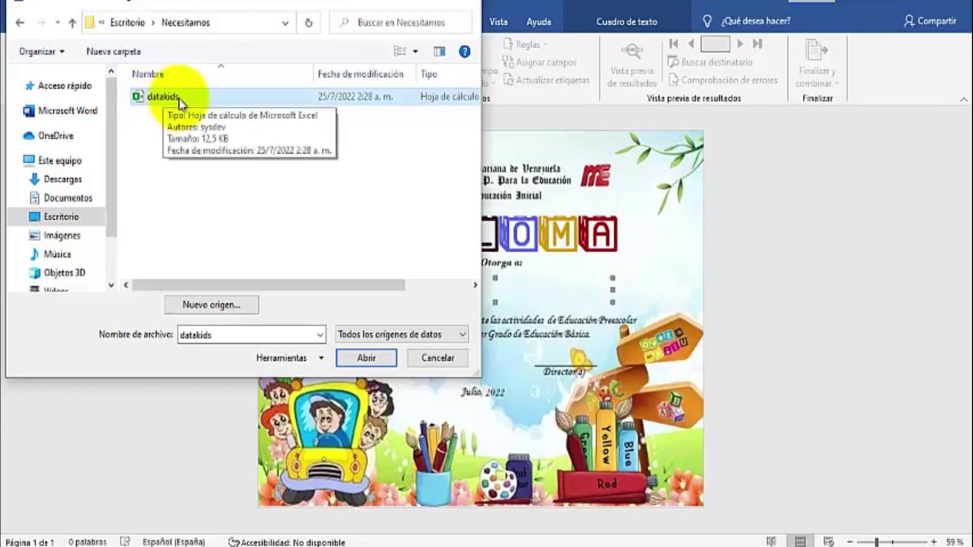
{"action": "left_click", "coordinate": [363, 358]}
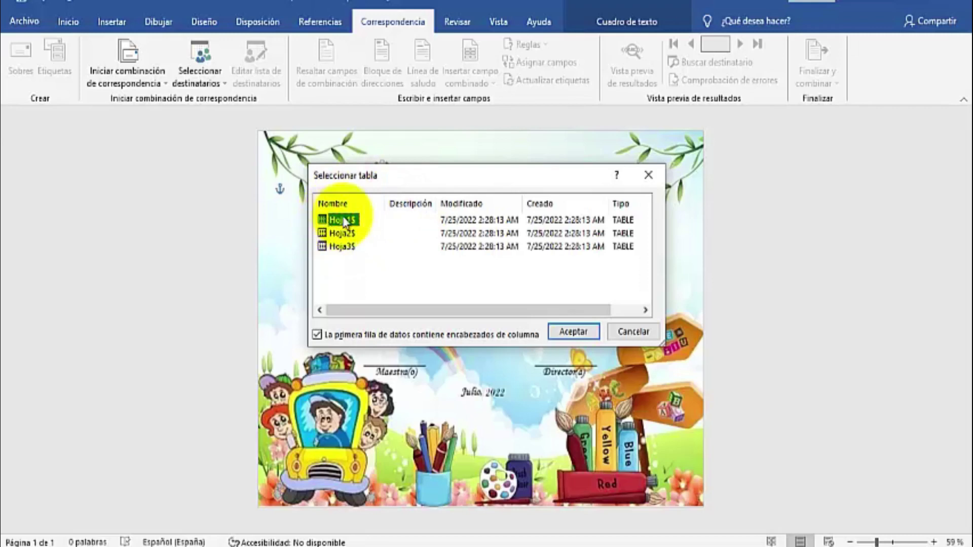
{"action": "left_click", "coordinate": [584, 332]}
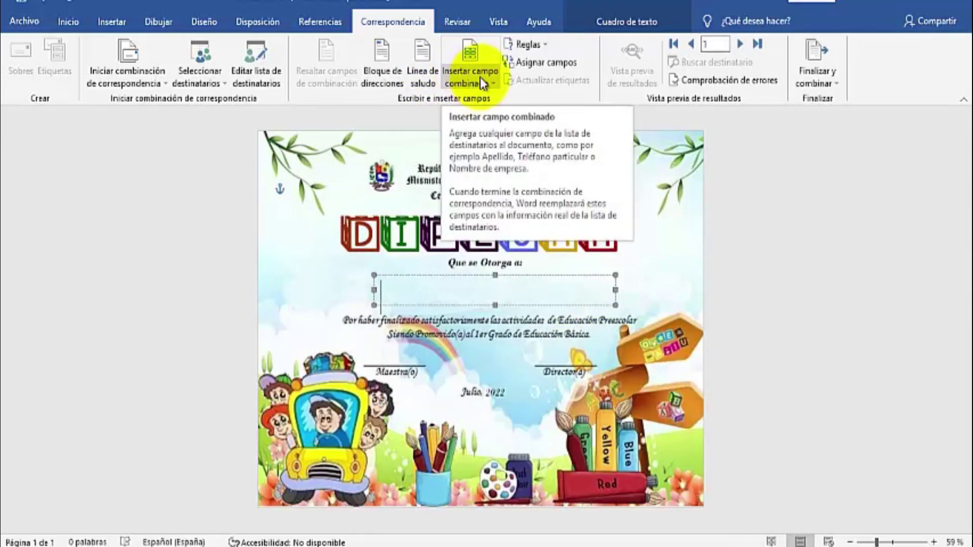
{"action": "left_click", "coordinate": [479, 77]}
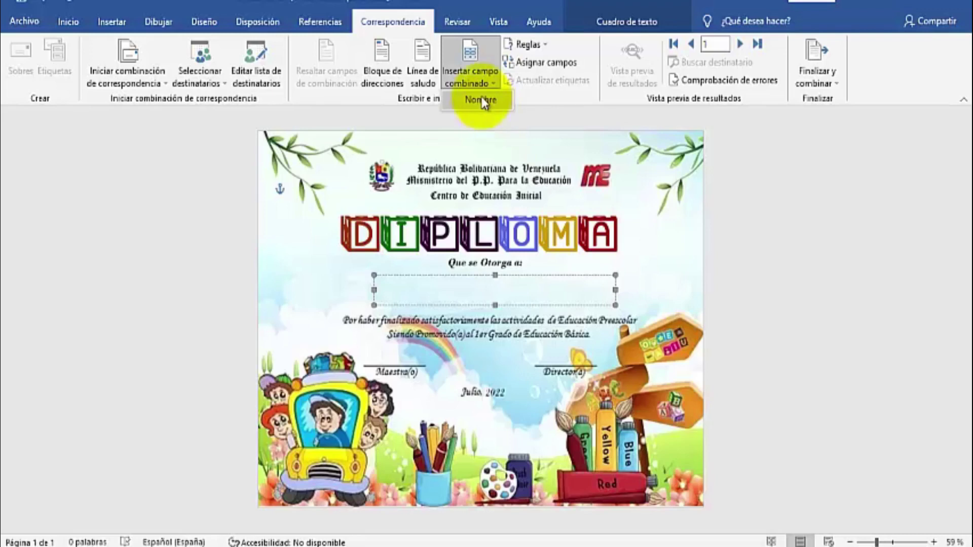
Insert the Nombre merge field into the name box and centre it
{"action": "left_click", "coordinate": [481, 100]}
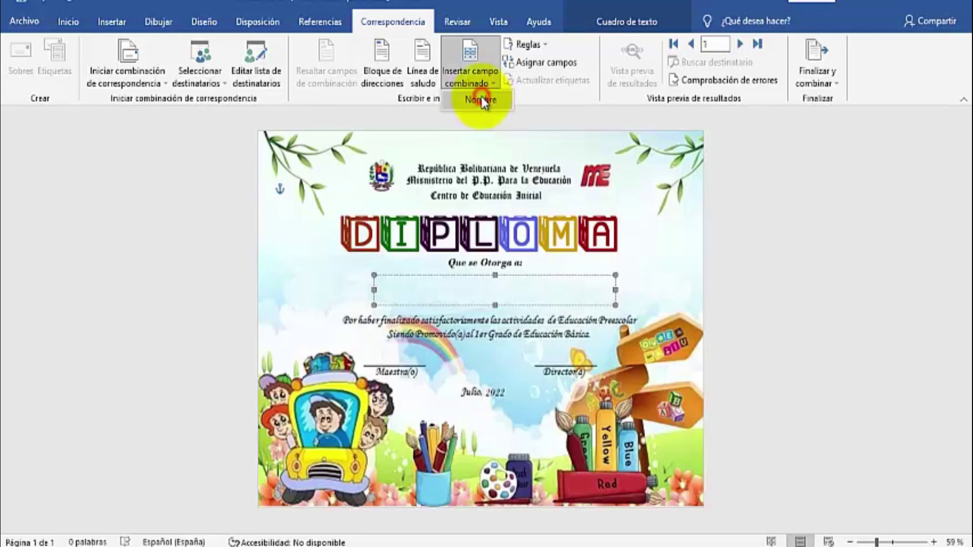
{"action": "left_click", "coordinate": [502, 284]}
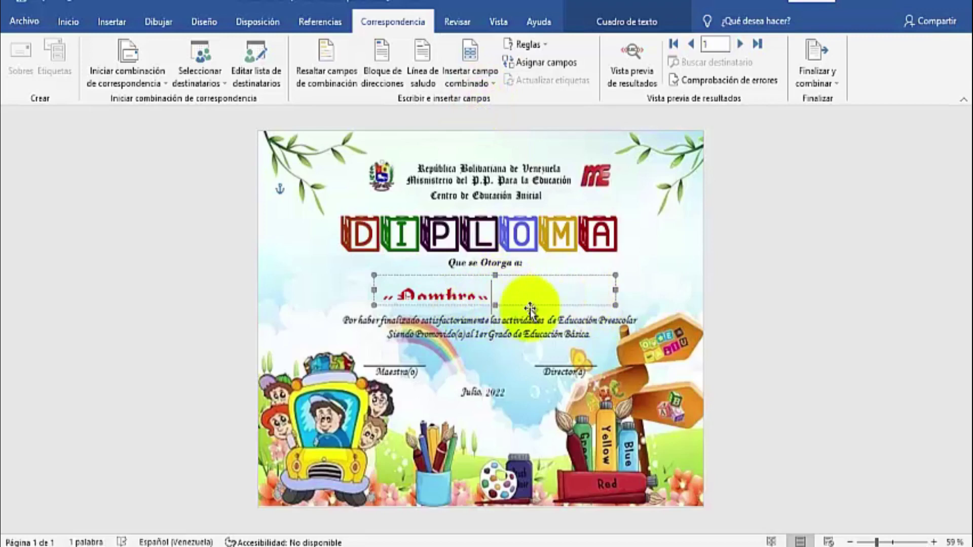
{"action": "left_click_drag", "start_coordinate": [500, 290], "coordinate": [372, 288]}
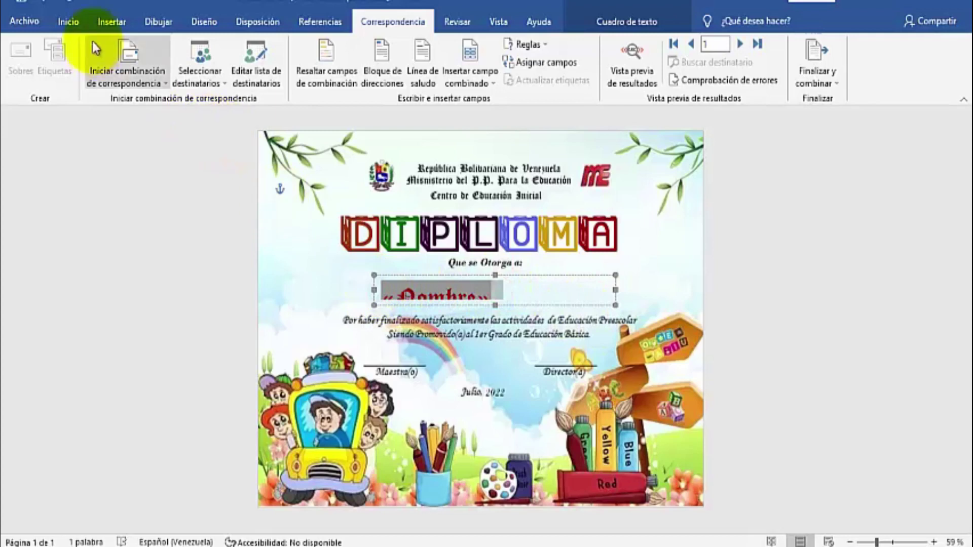
{"action": "left_click", "coordinate": [76, 22]}
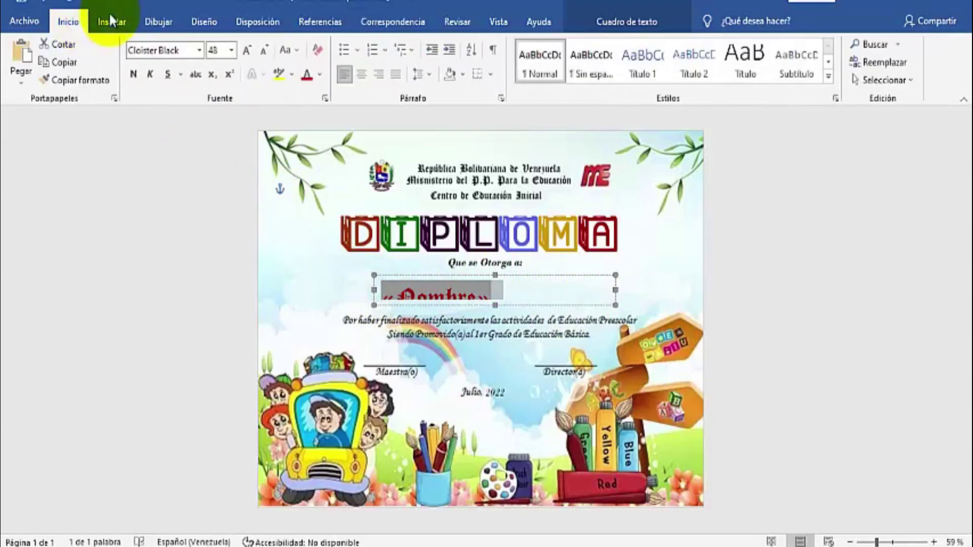
{"action": "left_click", "coordinate": [362, 75]}
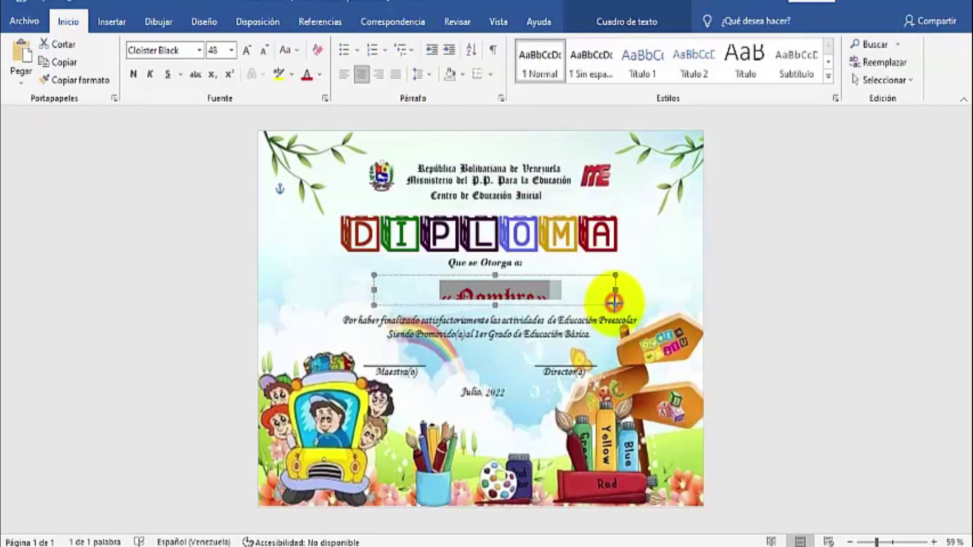
Enlarge the name text box so the «Nombre» field fits
{"action": "left_click_drag", "start_coordinate": [614, 303], "coordinate": [624, 310]}
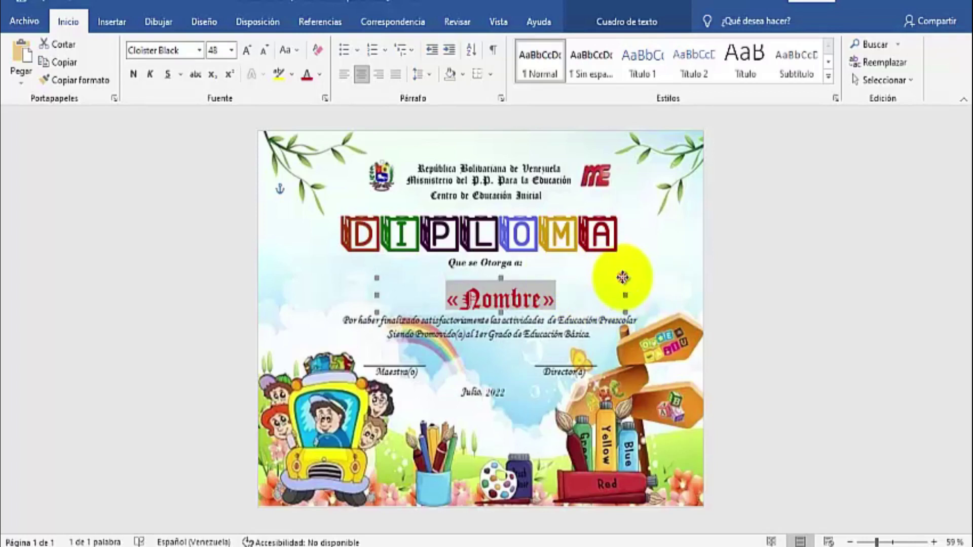
{"action": "left_click", "coordinate": [622, 277]}
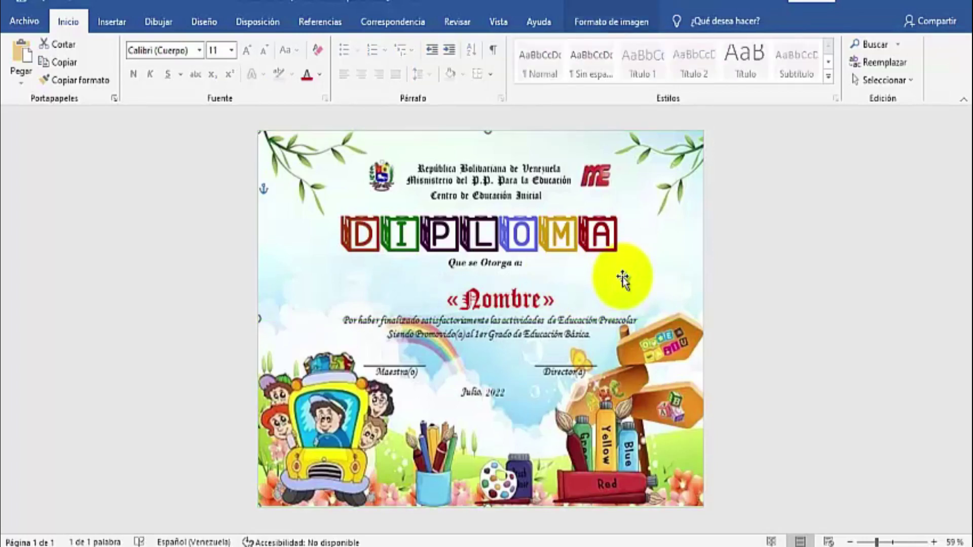
{"action": "left_click", "coordinate": [523, 303]}
{"action": "left_click", "coordinate": [570, 301]}
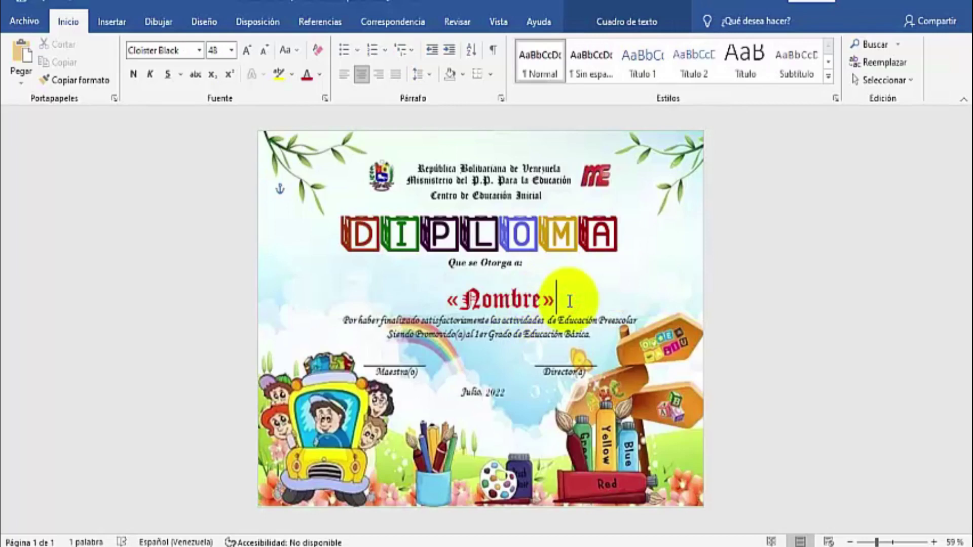
Turn on Vista previa de resultados in Correspondencia to show the first recipient's name
{"action": "left_click", "coordinate": [415, 22]}
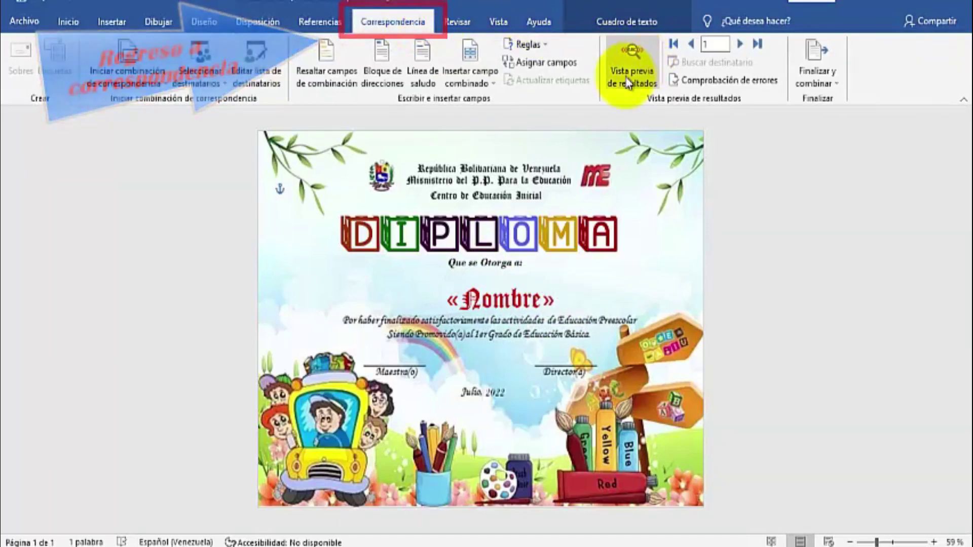
{"action": "left_click", "coordinate": [629, 52]}
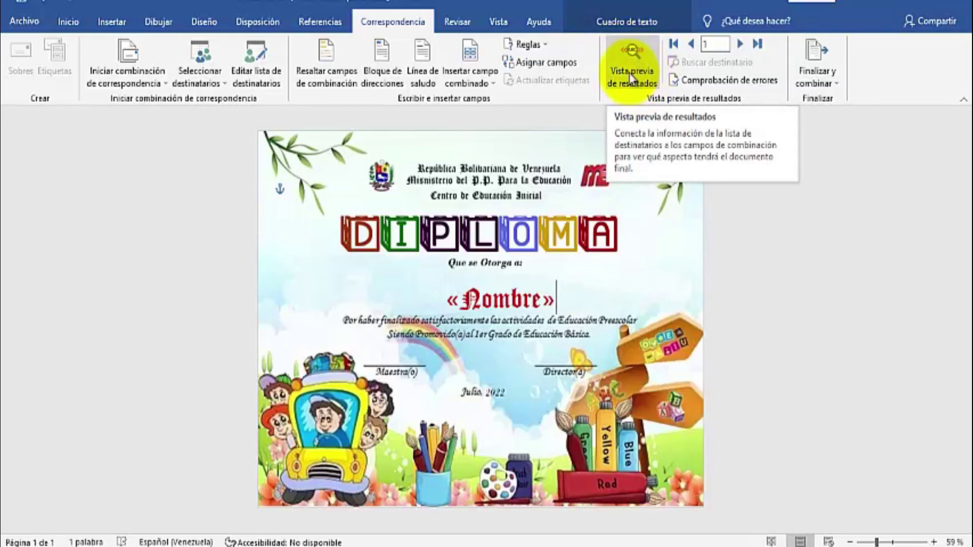
{"action": "left_click", "coordinate": [630, 74]}
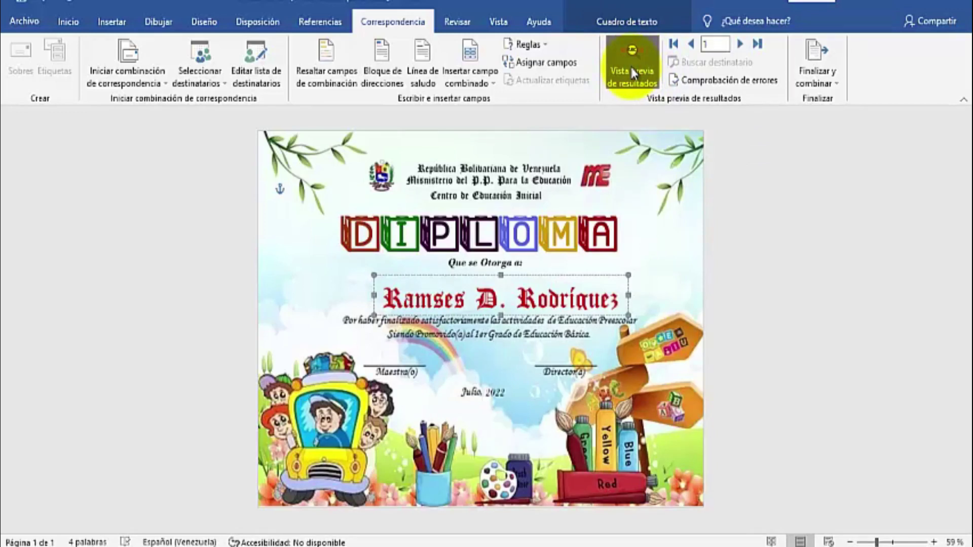
Advance the merge preview record by record from 2 to the last recipient, record 23
{"action": "left_click", "coordinate": [547, 277]}
{"action": "left_click", "coordinate": [547, 277]}
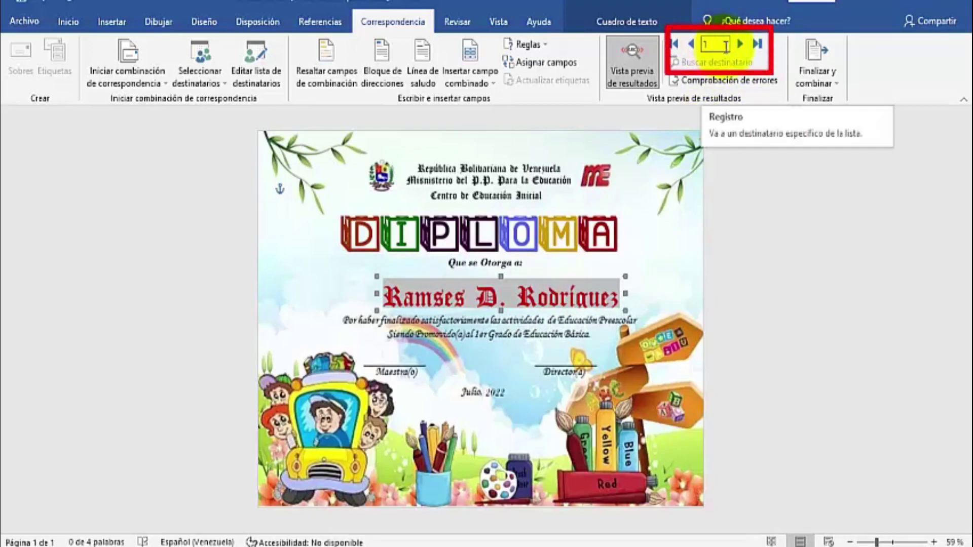
{"action": "left_click", "coordinate": [742, 44]}
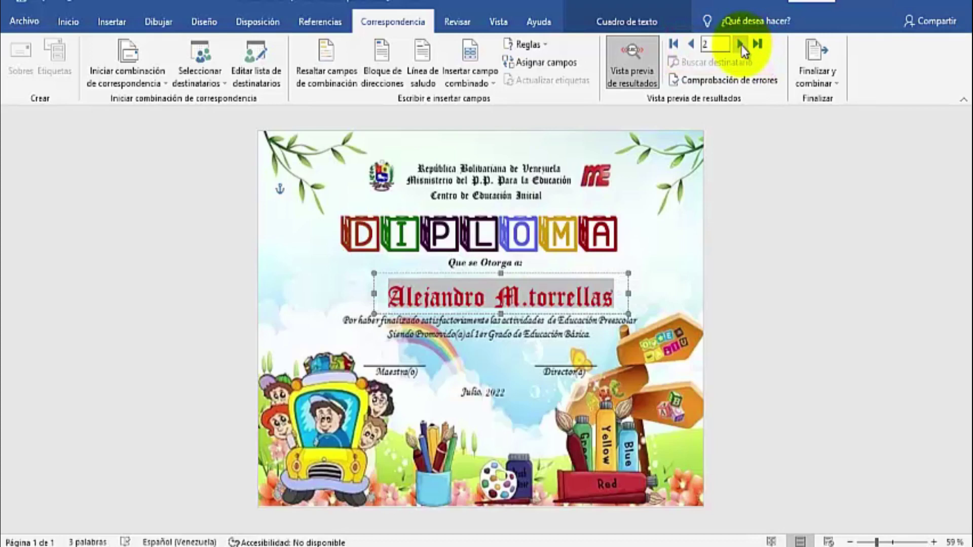
{"action": "left_click", "coordinate": [742, 44]}
{"action": "left_click", "coordinate": [742, 44]}
{"action": "left_click", "coordinate": [741, 44]}
{"action": "left_click", "coordinate": [740, 44]}
{"action": "left_click", "coordinate": [740, 44]}
{"action": "left_click", "coordinate": [741, 44]}
{"action": "left_click", "coordinate": [741, 45]}
{"action": "left_click", "coordinate": [740, 44]}
{"action": "left_click", "coordinate": [740, 45]}
{"action": "left_click", "coordinate": [739, 45]}
{"action": "left_click", "coordinate": [739, 45]}
{"action": "left_click", "coordinate": [740, 44]}
{"action": "left_click", "coordinate": [740, 45]}
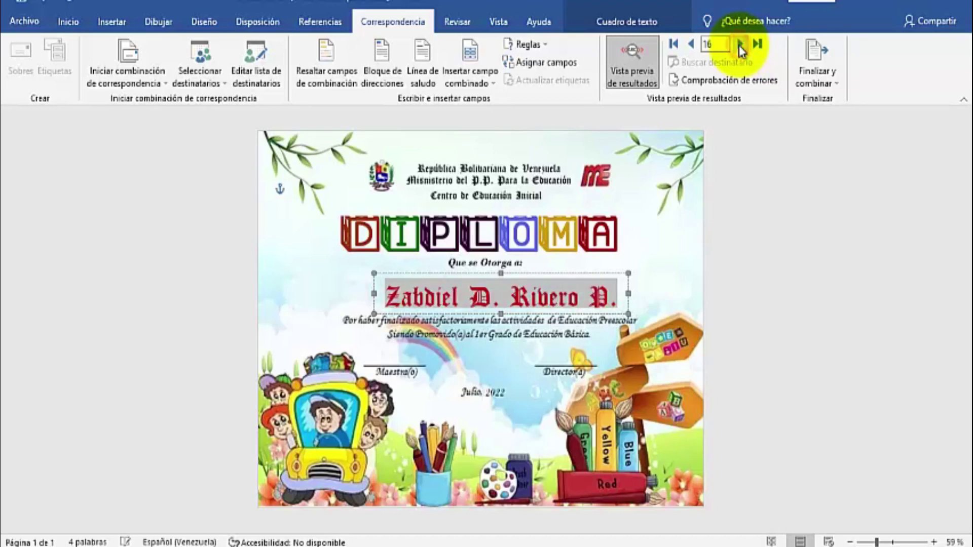
{"action": "left_click", "coordinate": [739, 45]}
{"action": "left_click", "coordinate": [739, 44]}
{"action": "left_click", "coordinate": [740, 45]}
{"action": "left_click", "coordinate": [740, 45]}
{"action": "left_click", "coordinate": [739, 45]}
{"action": "left_click", "coordinate": [739, 44]}
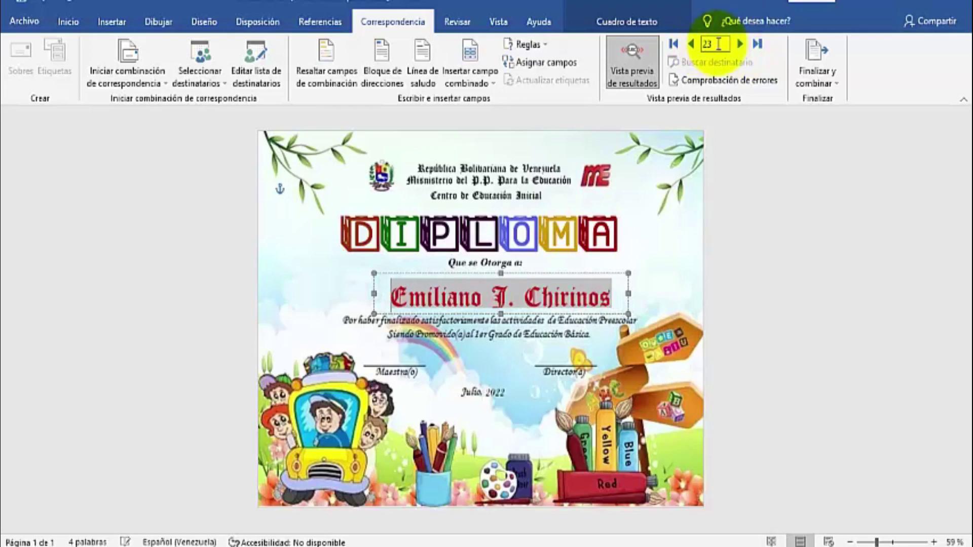
{"action": "left_click", "coordinate": [667, 259]}
Adjust the name text box so record 23's name sits centred under 'Que se Otorga a:'
{"action": "left_click", "coordinate": [579, 288]}
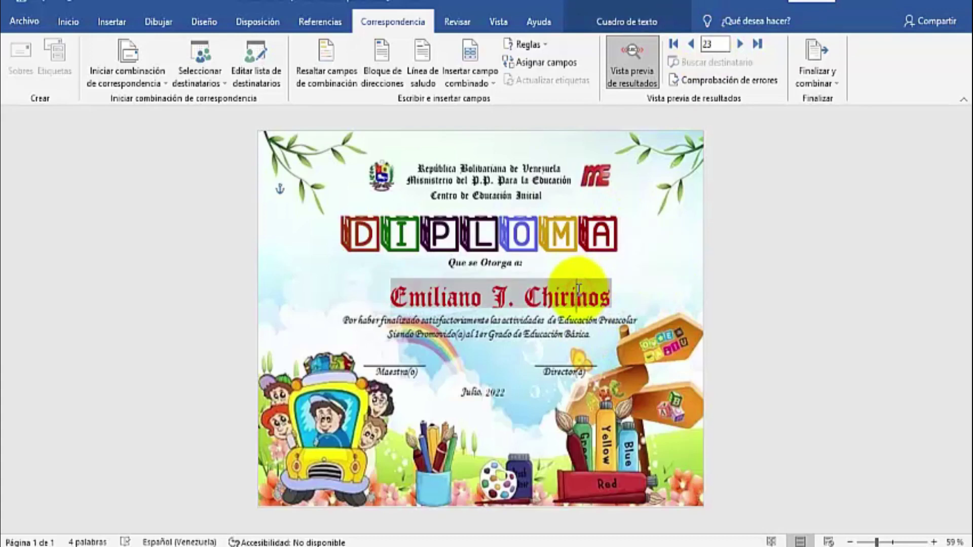
{"action": "left_click", "coordinate": [637, 305]}
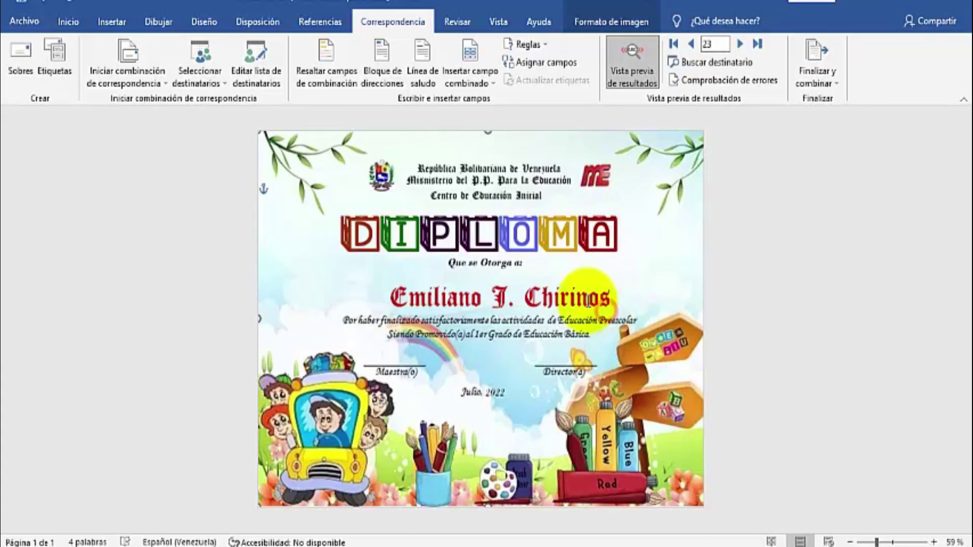
{"action": "left_click", "coordinate": [568, 289]}
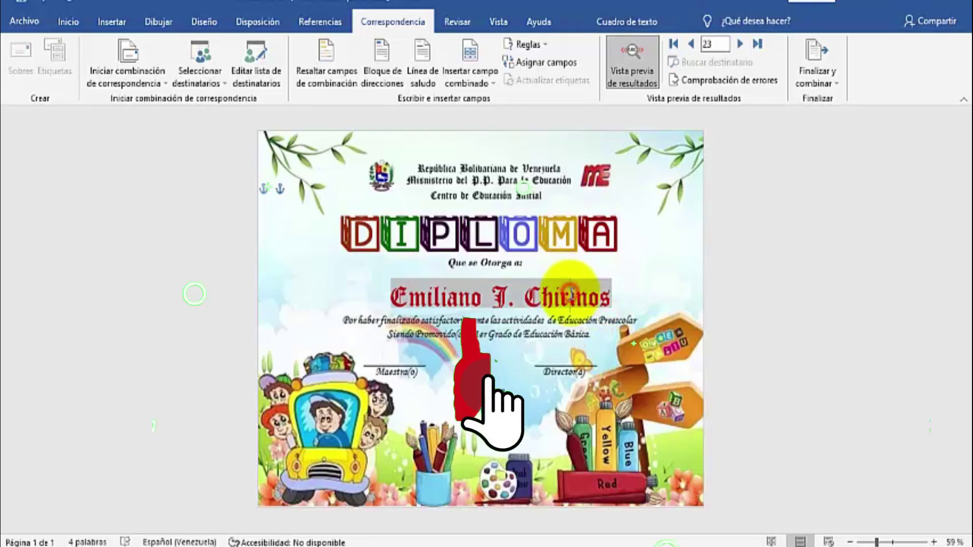
{"action": "left_click", "coordinate": [550, 278]}
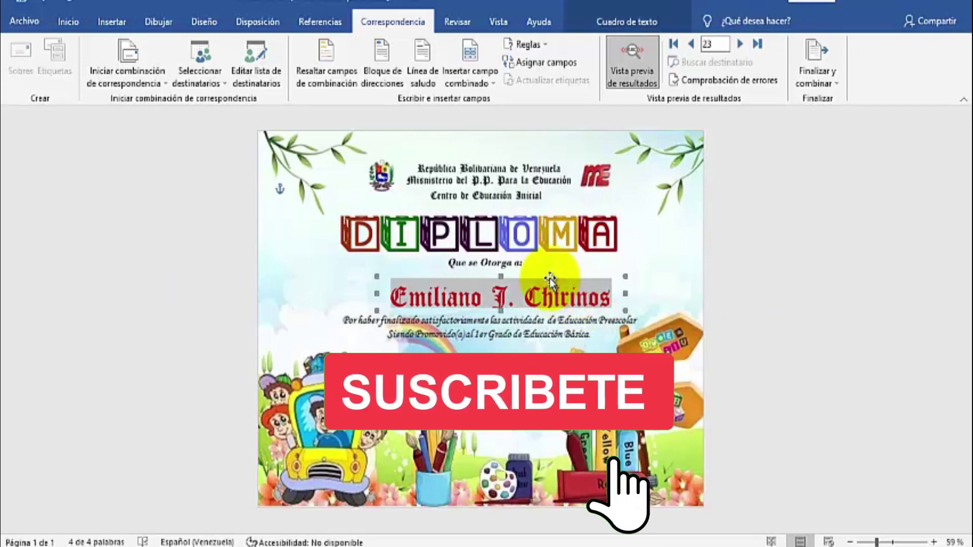
{"action": "left_click", "coordinate": [550, 279]}
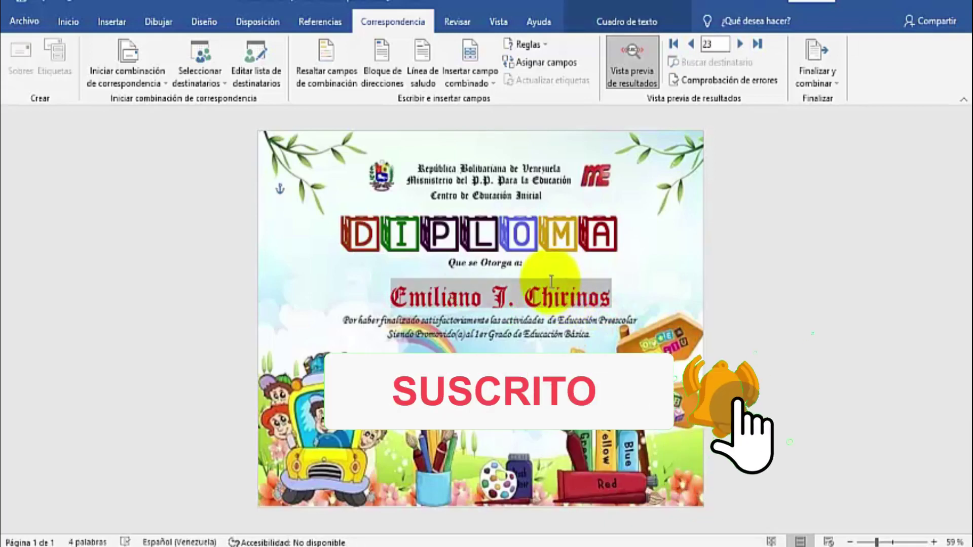
{"action": "left_click", "coordinate": [551, 279]}
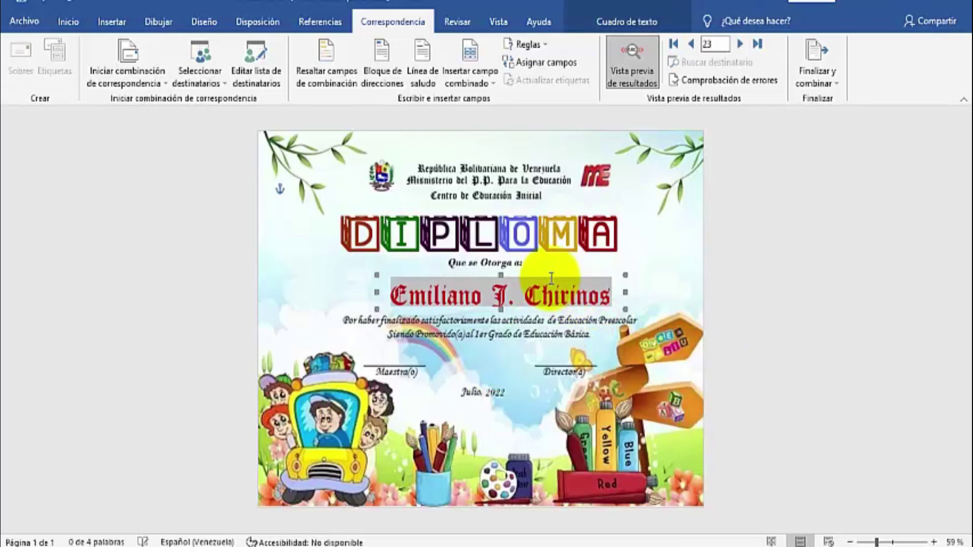
{"action": "left_click", "coordinate": [551, 278]}
{"action": "left_click", "coordinate": [551, 279]}
{"action": "left_click", "coordinate": [549, 278]}
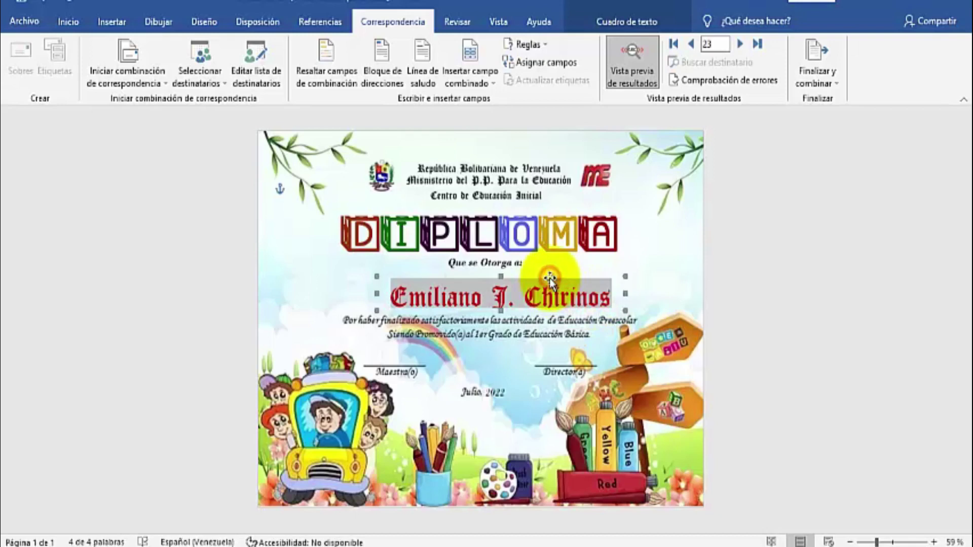
{"action": "left_click", "coordinate": [552, 280]}
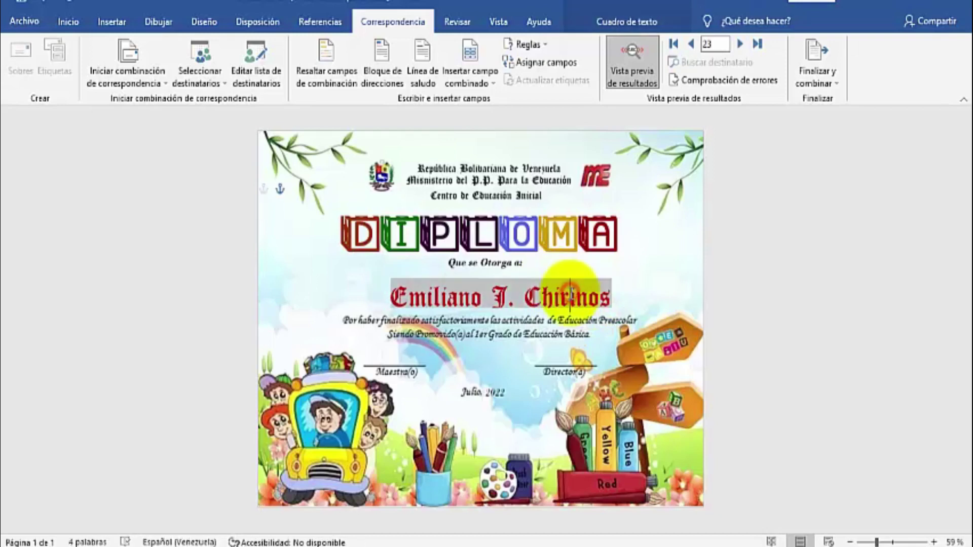
{"action": "left_click", "coordinate": [549, 279]}
{"action": "left_click", "coordinate": [549, 280]}
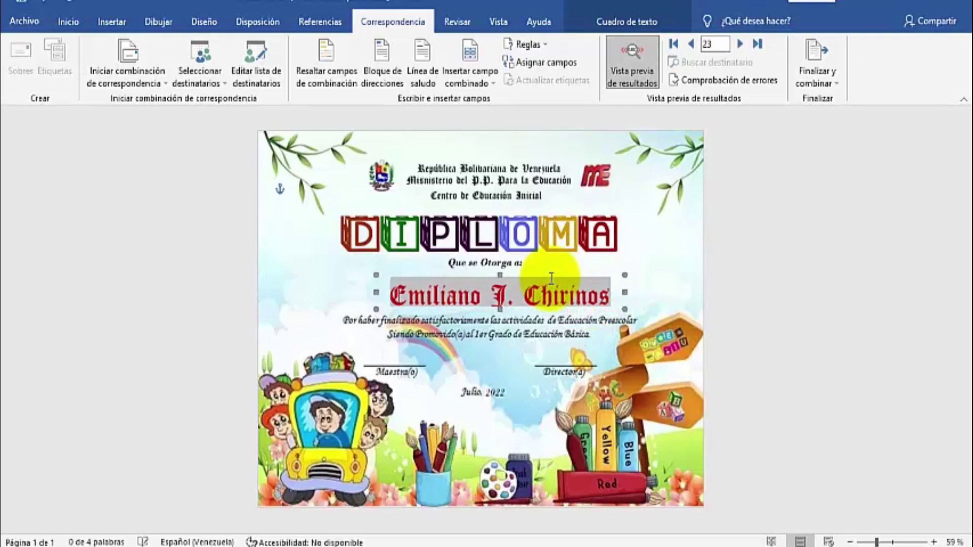
{"action": "left_click", "coordinate": [550, 278]}
{"action": "left_click", "coordinate": [550, 278]}
{"action": "left_click", "coordinate": [551, 278]}
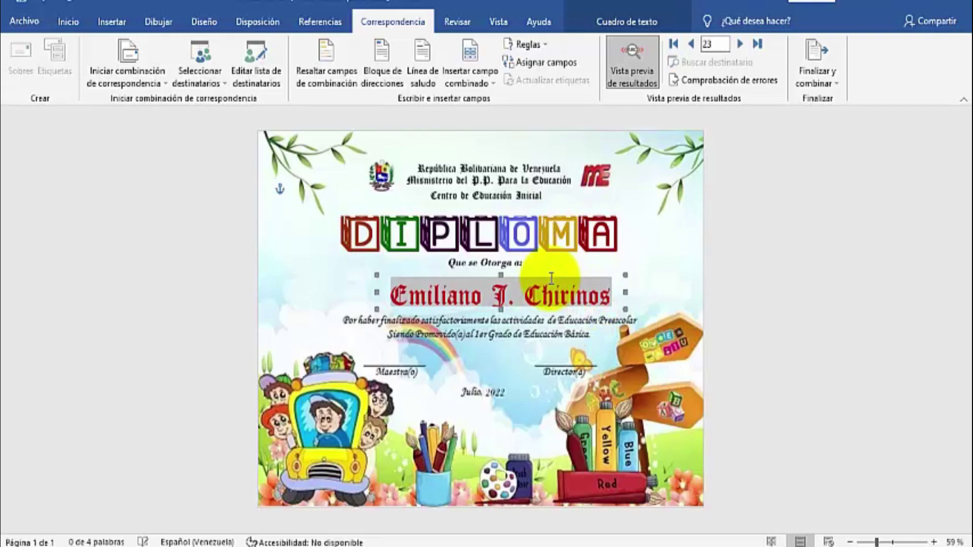
{"action": "left_click", "coordinate": [644, 292]}
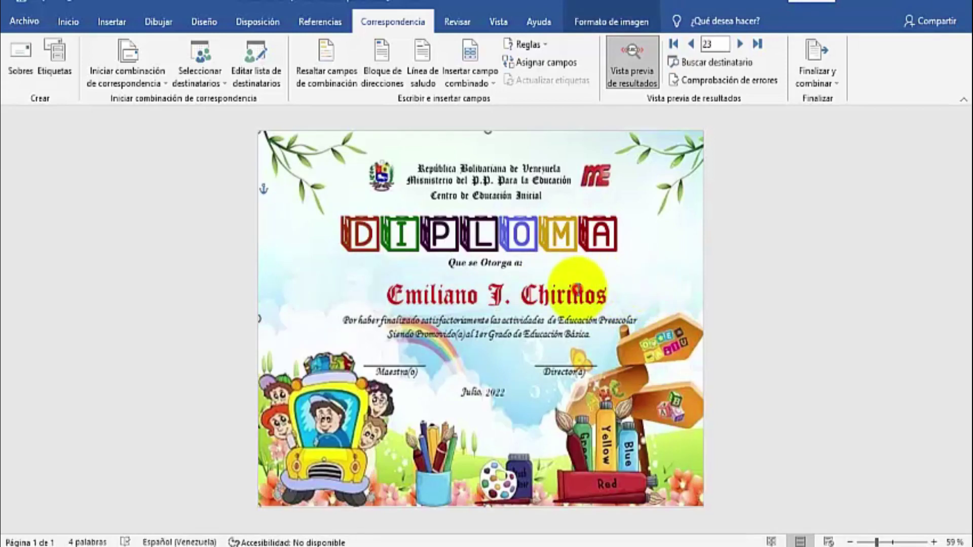
{"action": "left_click", "coordinate": [562, 281]}
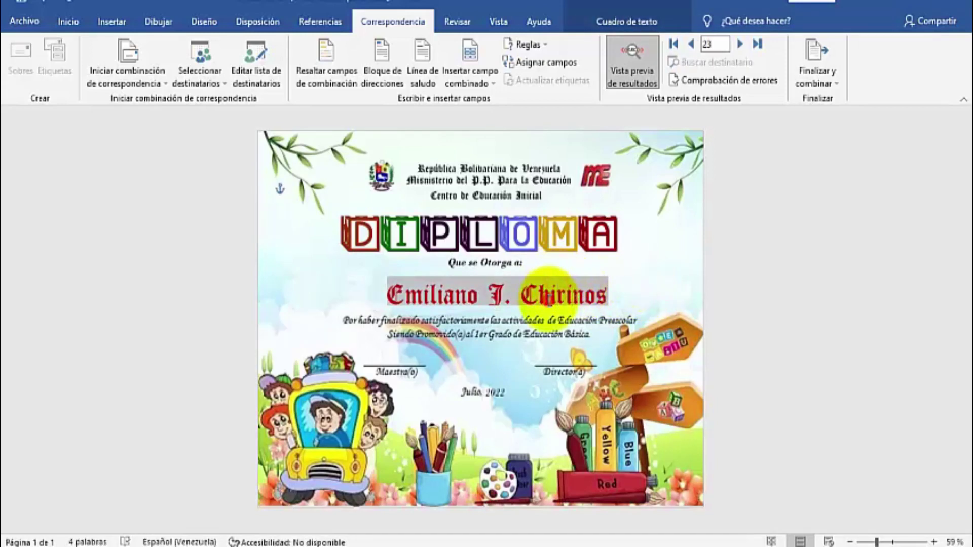
{"action": "left_click", "coordinate": [645, 267]}
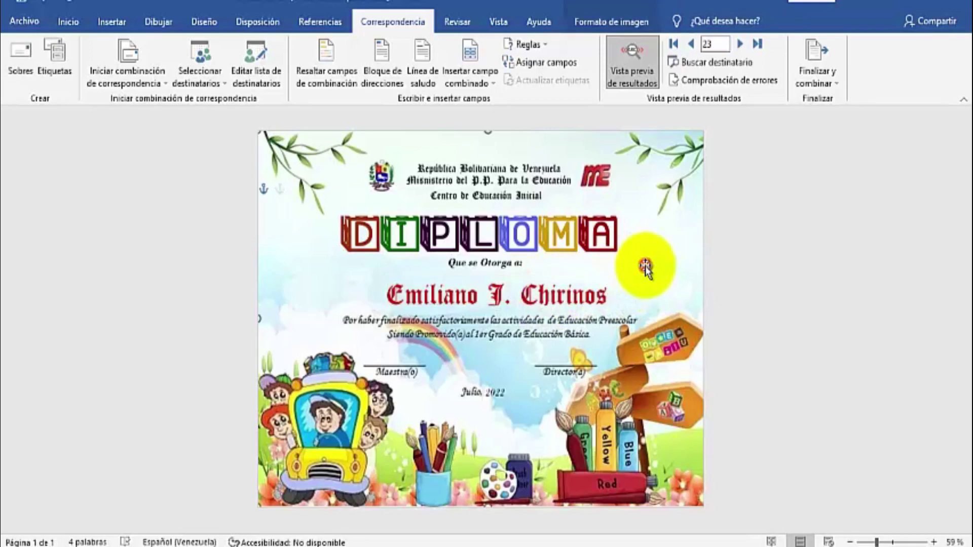
{"action": "left_click", "coordinate": [606, 294]}
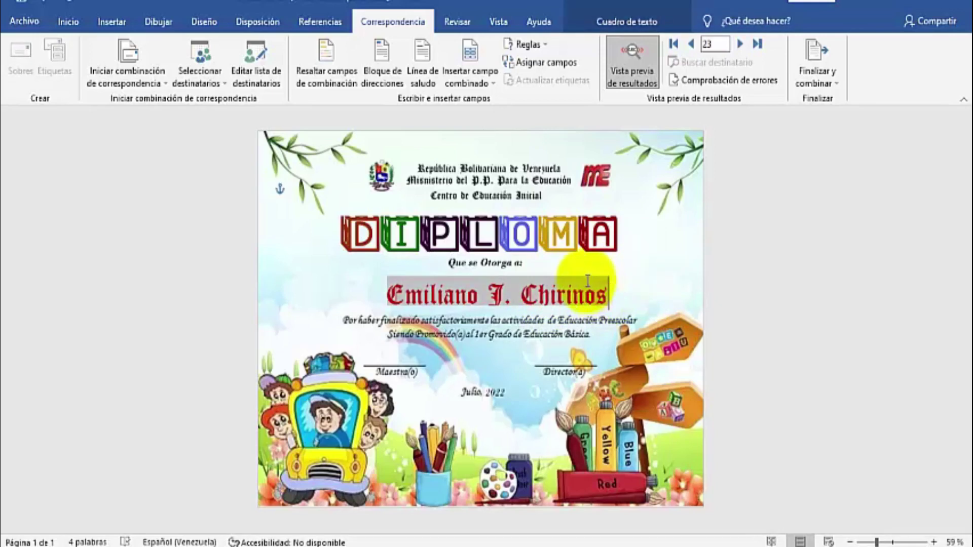
Merge all records to print with Finalizar y combinar > Imprimir documentos, keeping Todos
{"action": "left_click", "coordinate": [825, 85]}
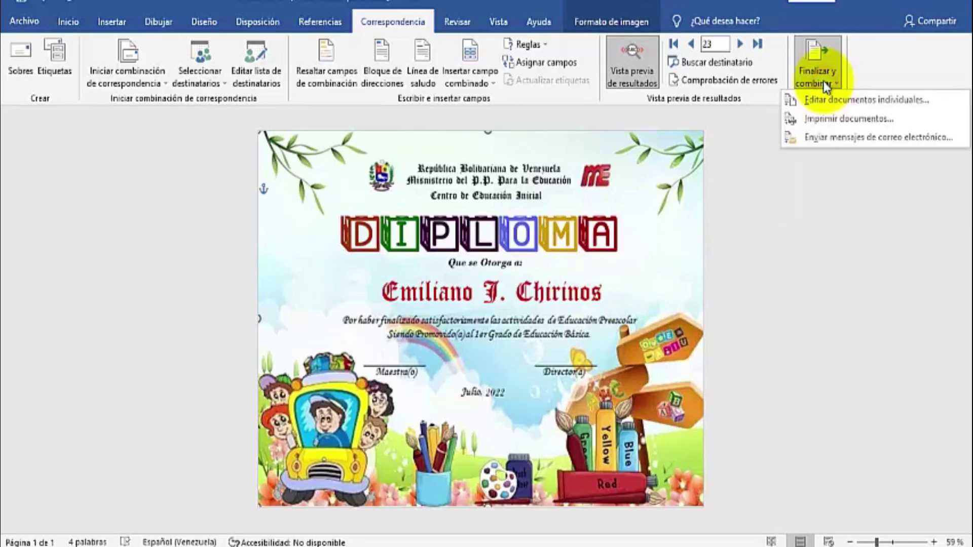
{"action": "left_click", "coordinate": [826, 119]}
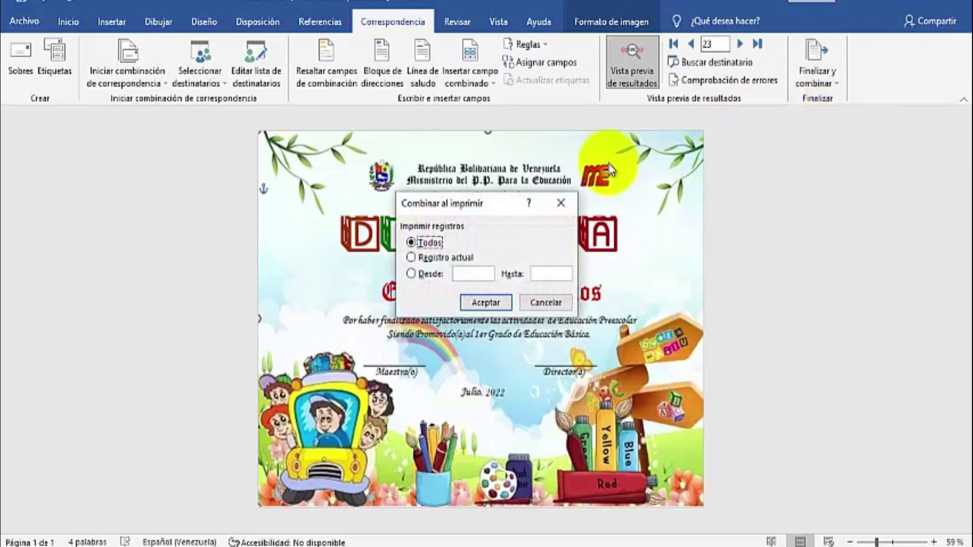
{"action": "left_click", "coordinate": [486, 303]}
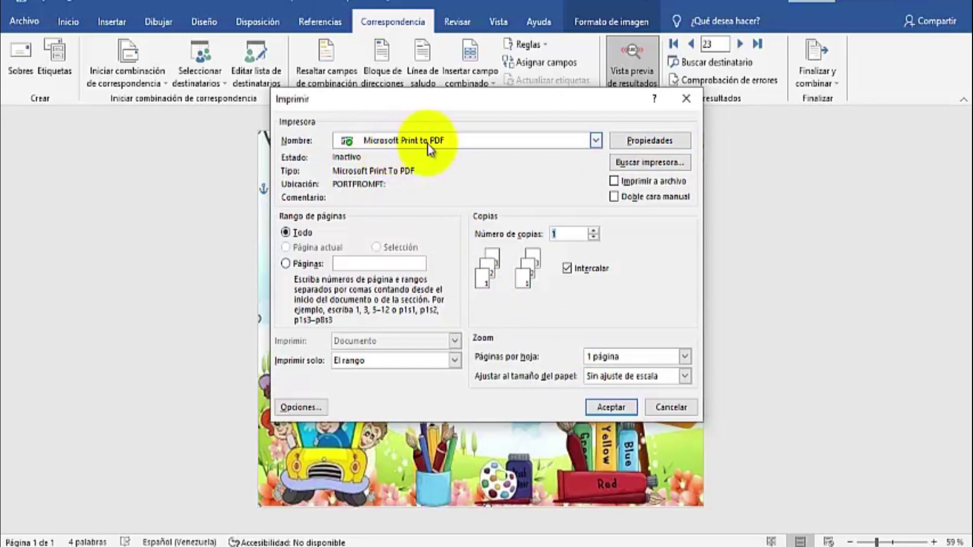
Print the merged diplomas to PDF as certificados on the desktop, then minimize Word
{"action": "left_click", "coordinate": [606, 411]}
{"action": "type", "text": "certificados"}
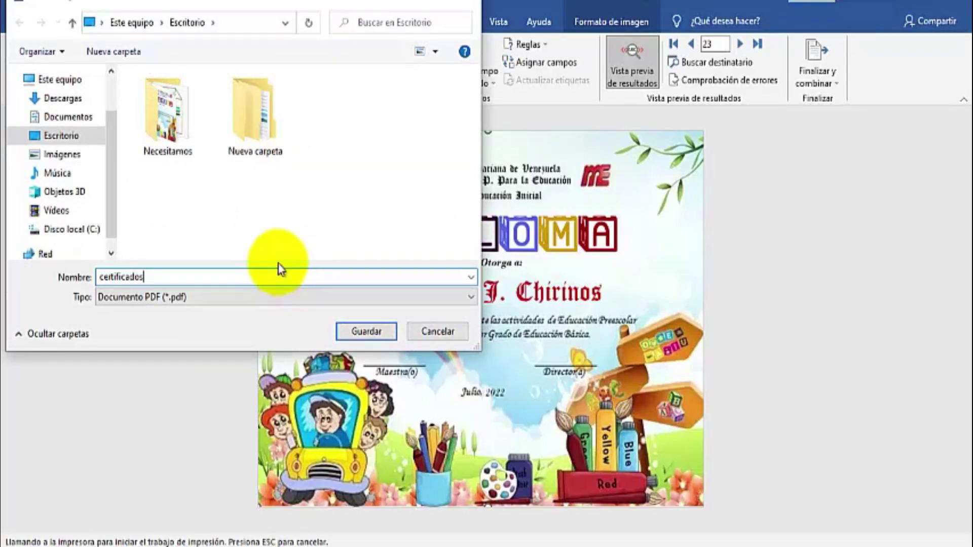
{"action": "left_click", "coordinate": [366, 332]}
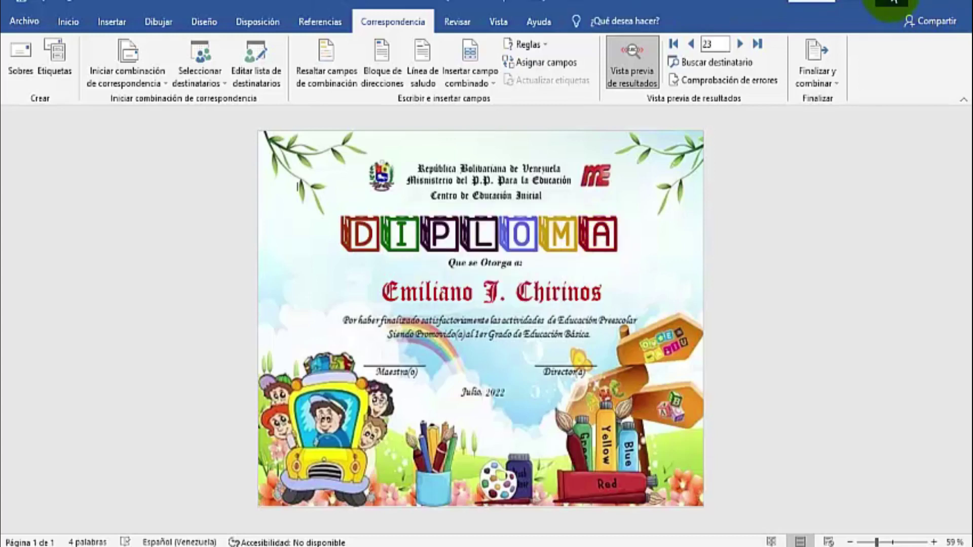
{"action": "left_click", "coordinate": [891, 3]}
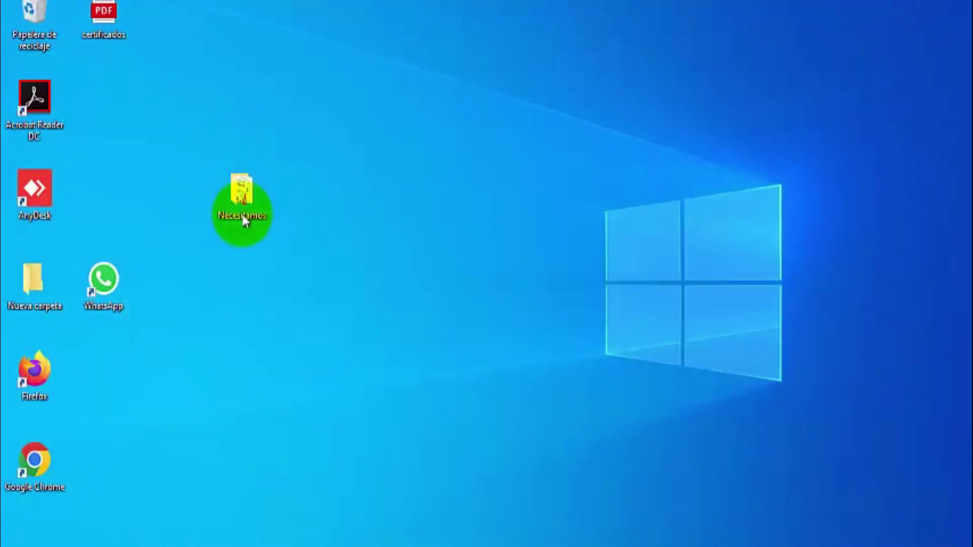
Open certificados.pdf from the desktop in Edge to view the 23 named diplomas
{"action": "left_click", "coordinate": [99, 8]}
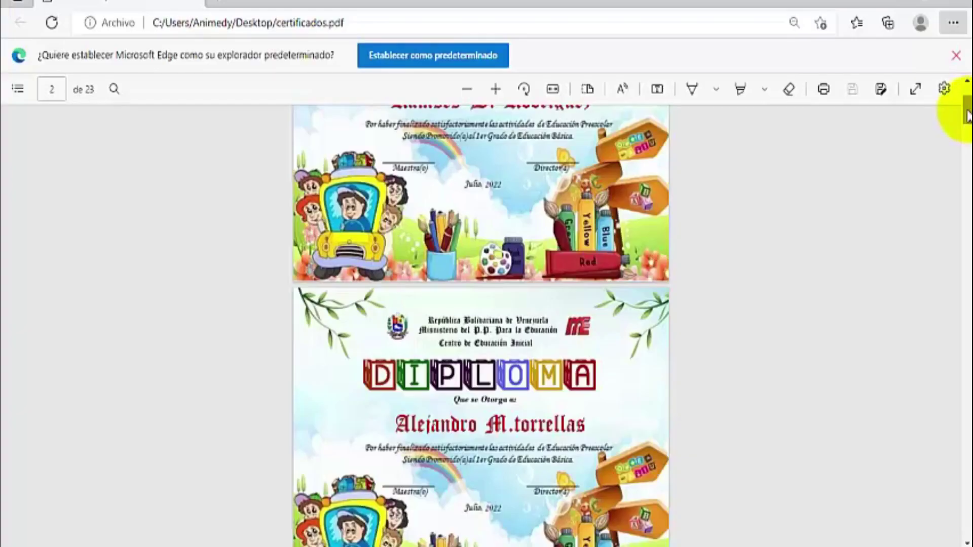
{"action": "left_click_drag", "start_coordinate": [968, 115], "coordinate": [968, 110]}
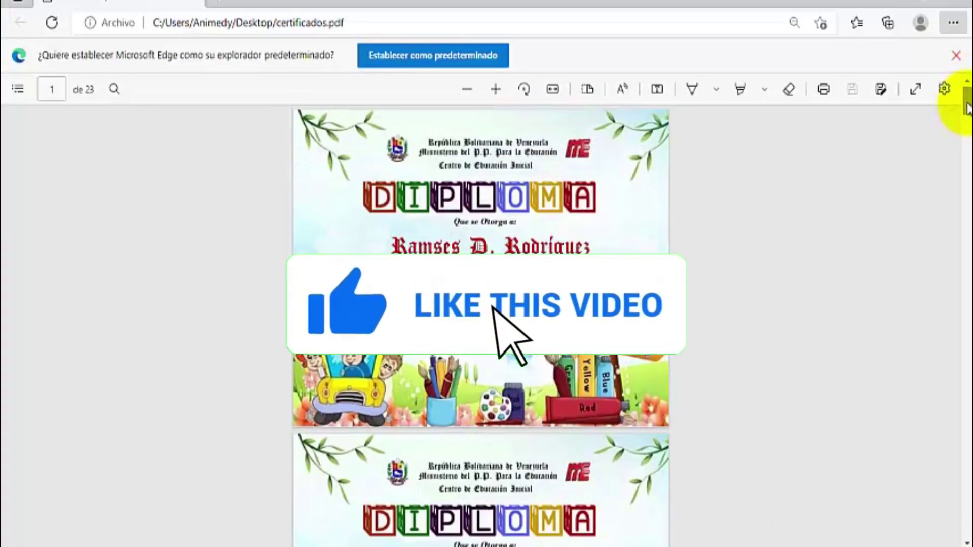
{"action": "mouse_move", "coordinate": [968, 110]}
{"action": "left_mouse_down"}
{"action": "mouse_move", "coordinate": [968, 271]}
{"action": "mouse_move", "coordinate": [967, 185]}
{"action": "left_mouse_up"}
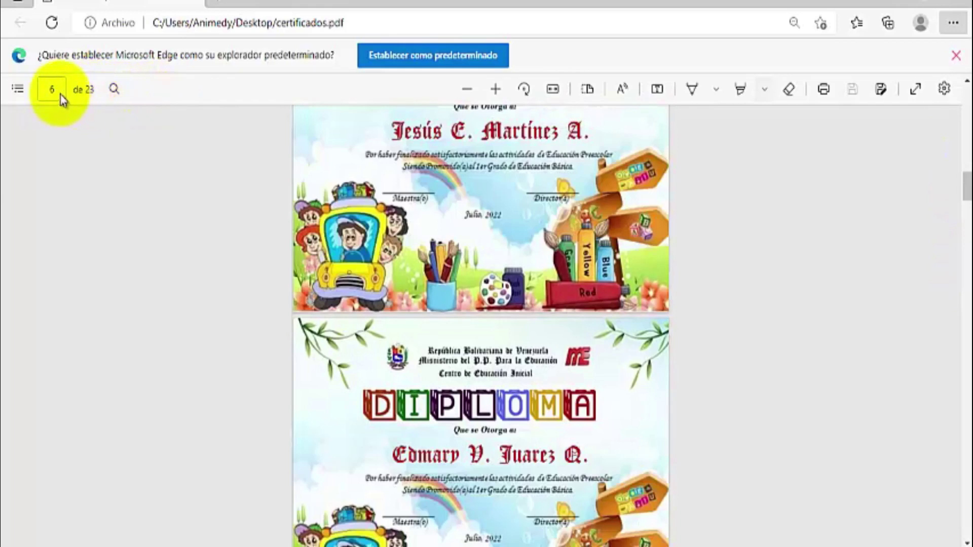
{"action": "left_click_drag", "start_coordinate": [967, 185], "coordinate": [966, 530]}
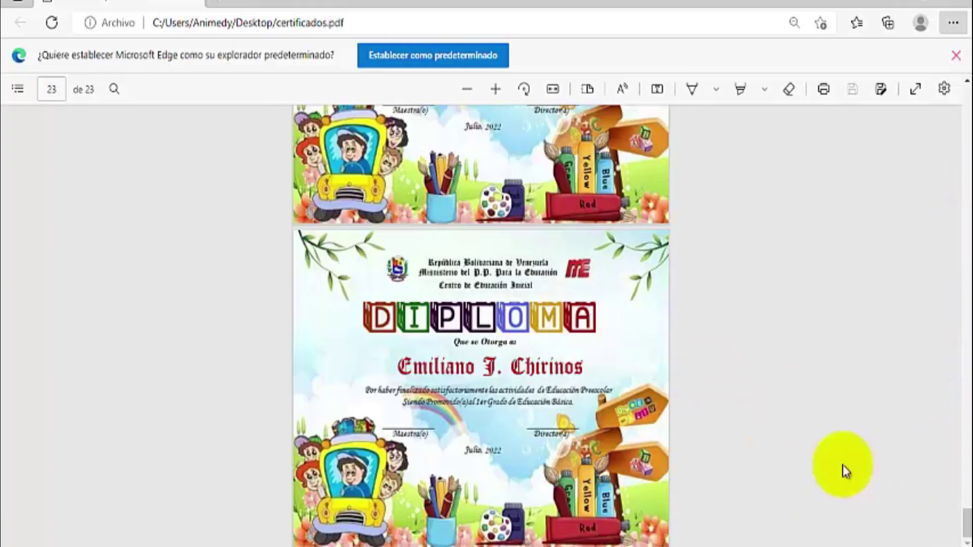
{"action": "left_click_drag", "start_coordinate": [968, 522], "coordinate": [886, 2]}
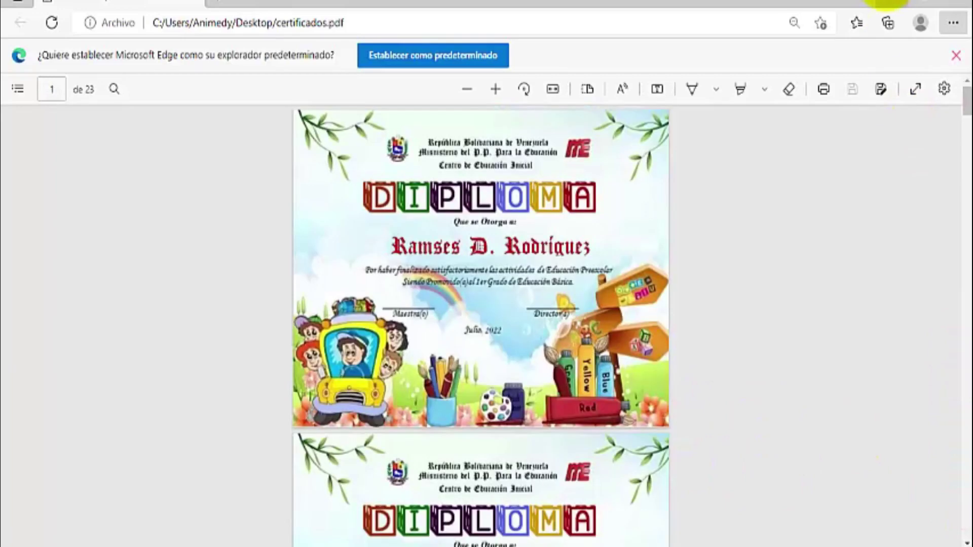